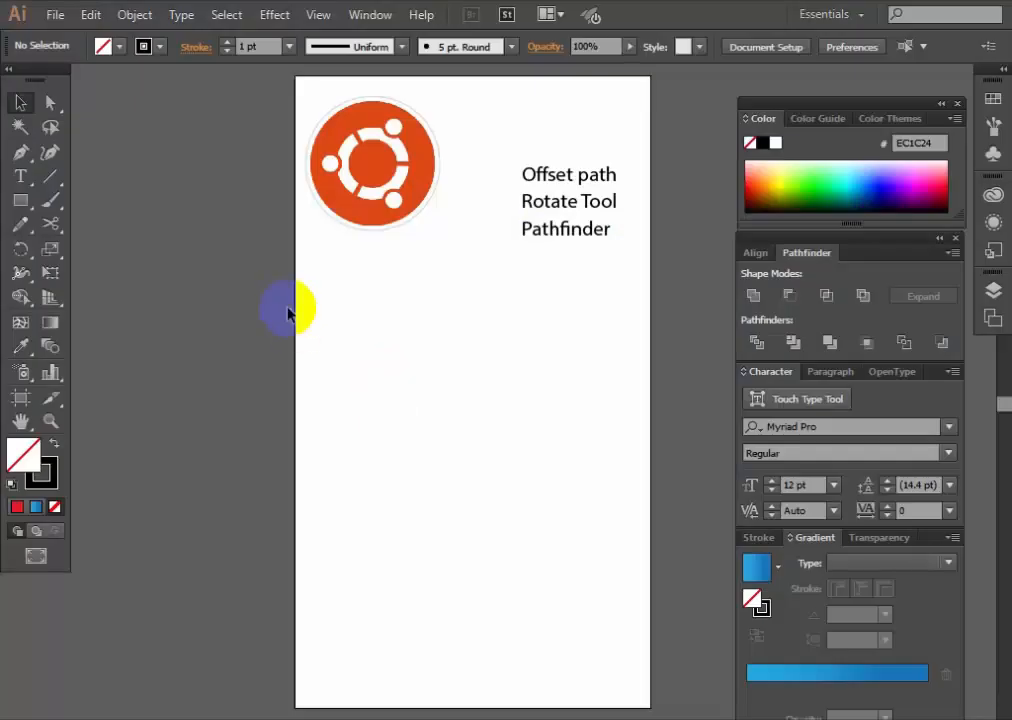
Draw a large circle on the empty lower part of the artboard and offset its path by -138 px.
left_click_drag(20, 200, 76, 248)
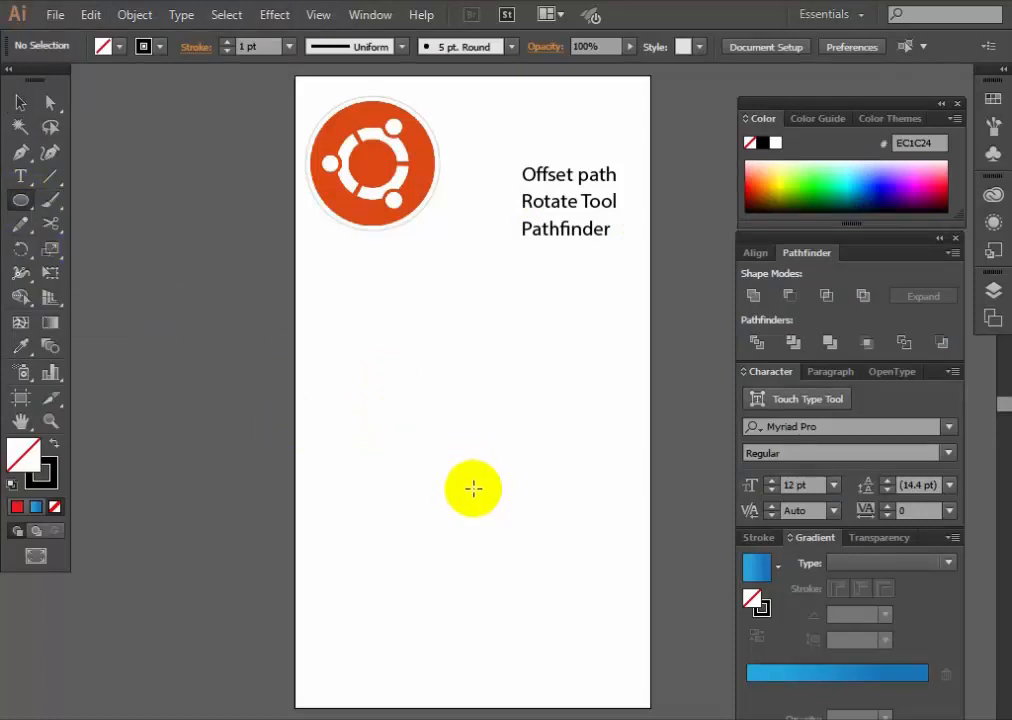
left_click_drag(470, 486, 574, 623)
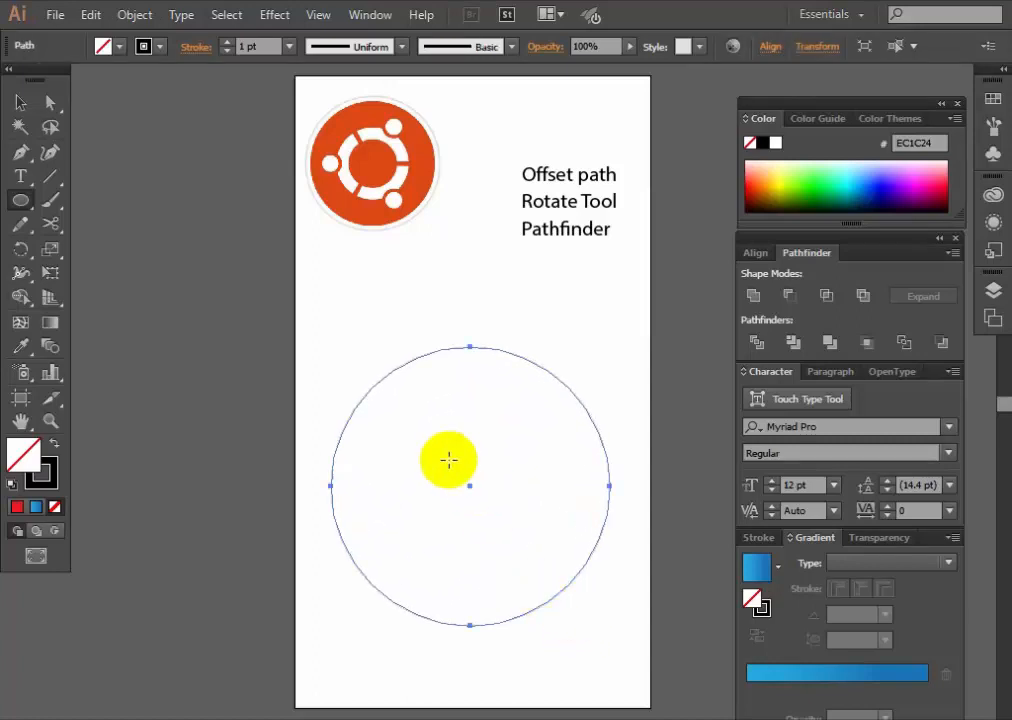
left_click(132, 15)
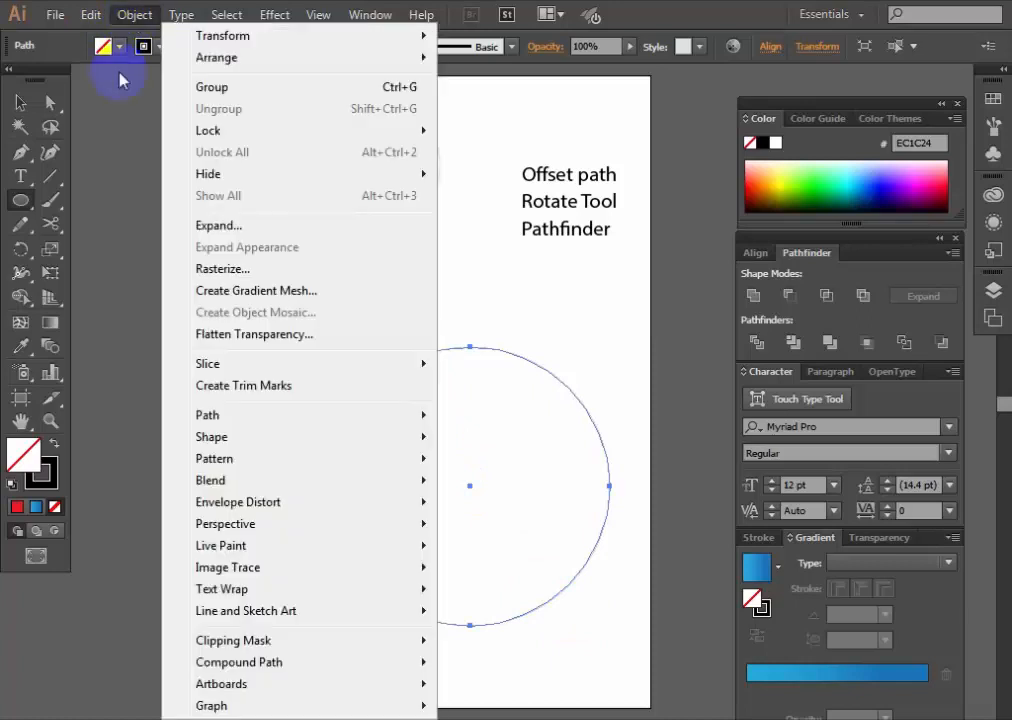
mouse_move(248, 413)
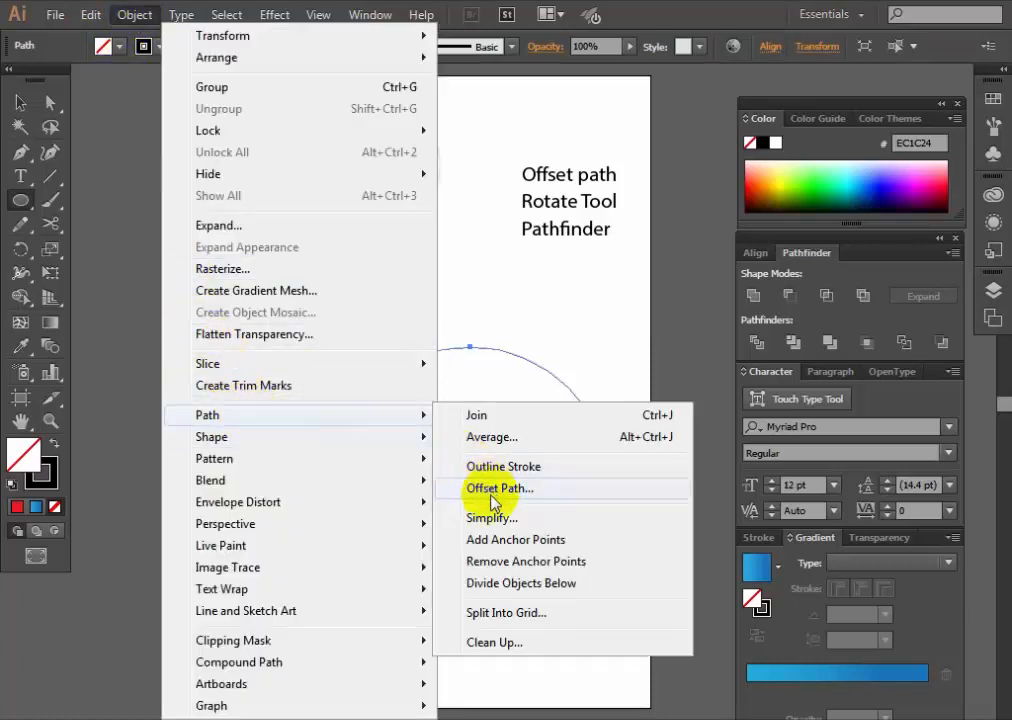
left_click(493, 489)
left_click(639, 347)
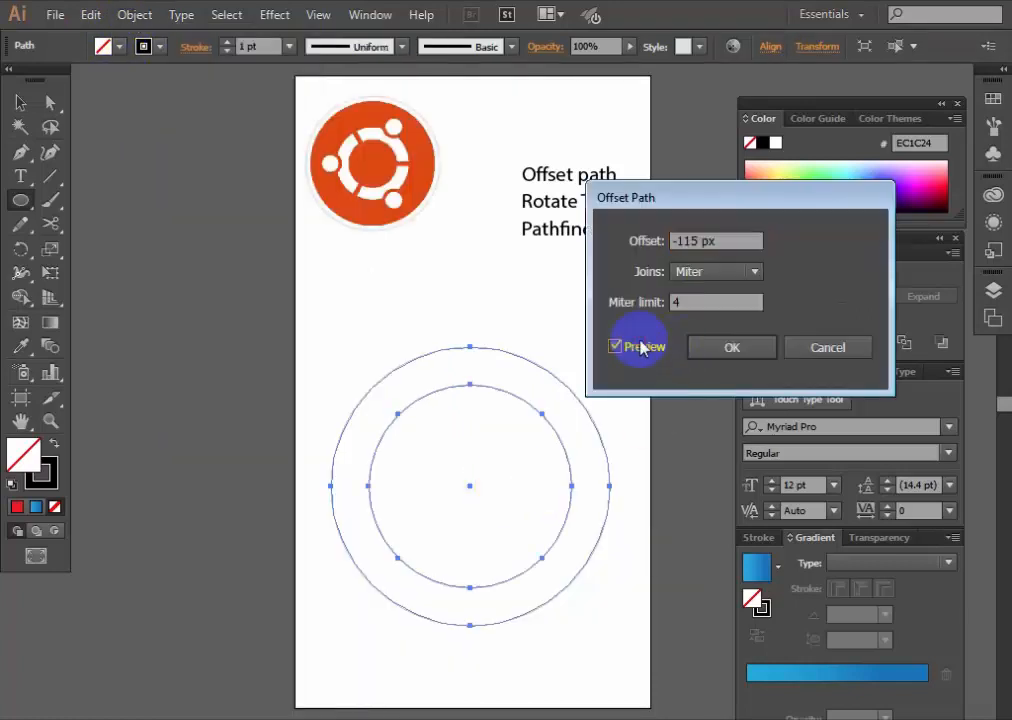
double_click(723, 240)
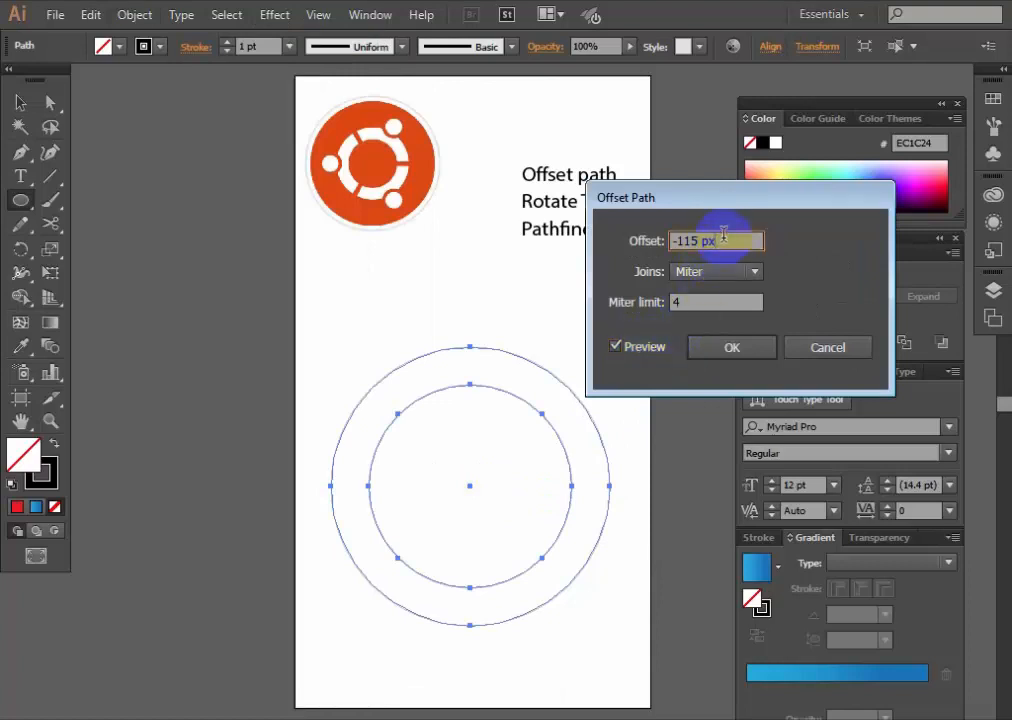
key("Up")
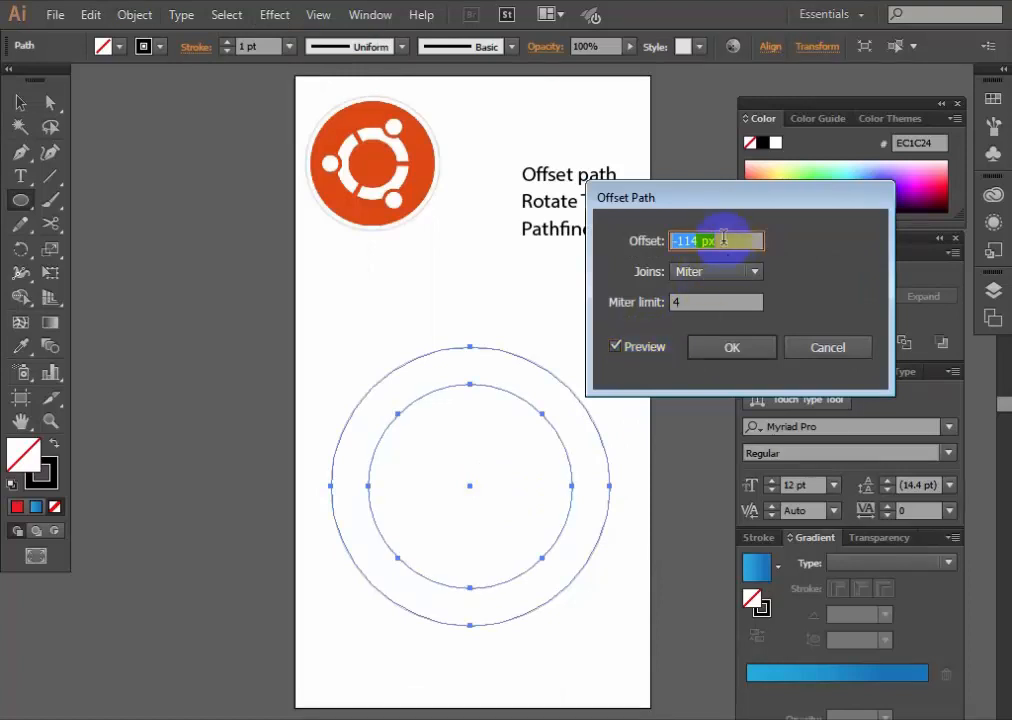
key("Down")
key("Down")
key("Down")
key("Down")
key("Down")
key("Down")
key("Down")
key("Down")
key("Down")
key("Down")
key("Down")
key("Down")
key("Down")
key("Down")
key("Down")
key("Down")
key("Down")
key("Down")
key("Down")
key("Down")
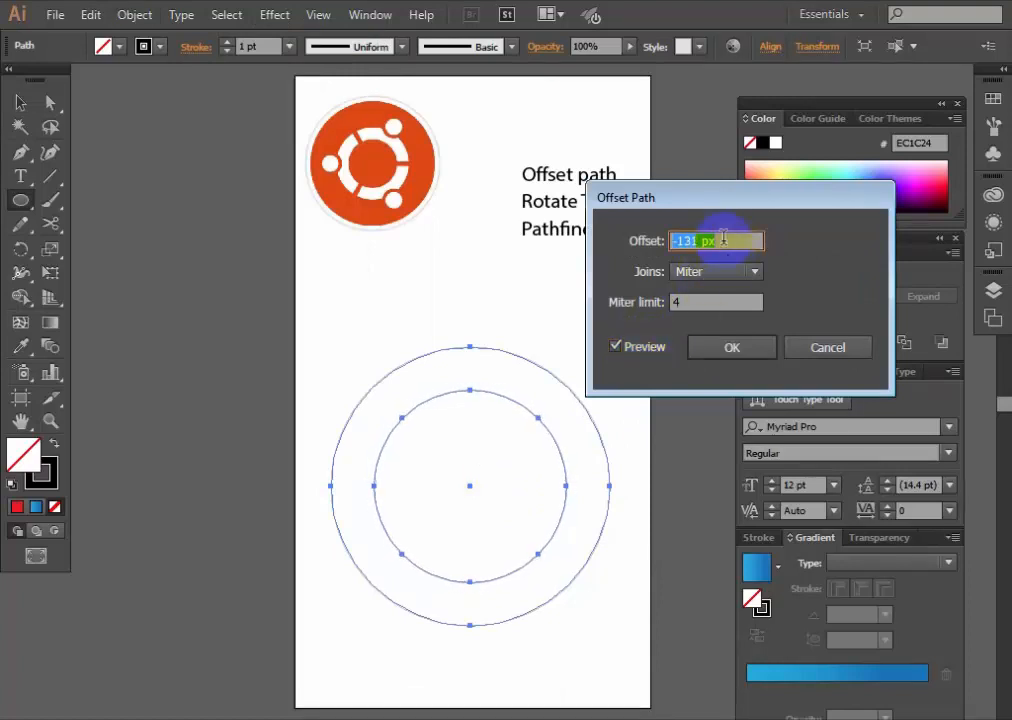
left_click(718, 346)
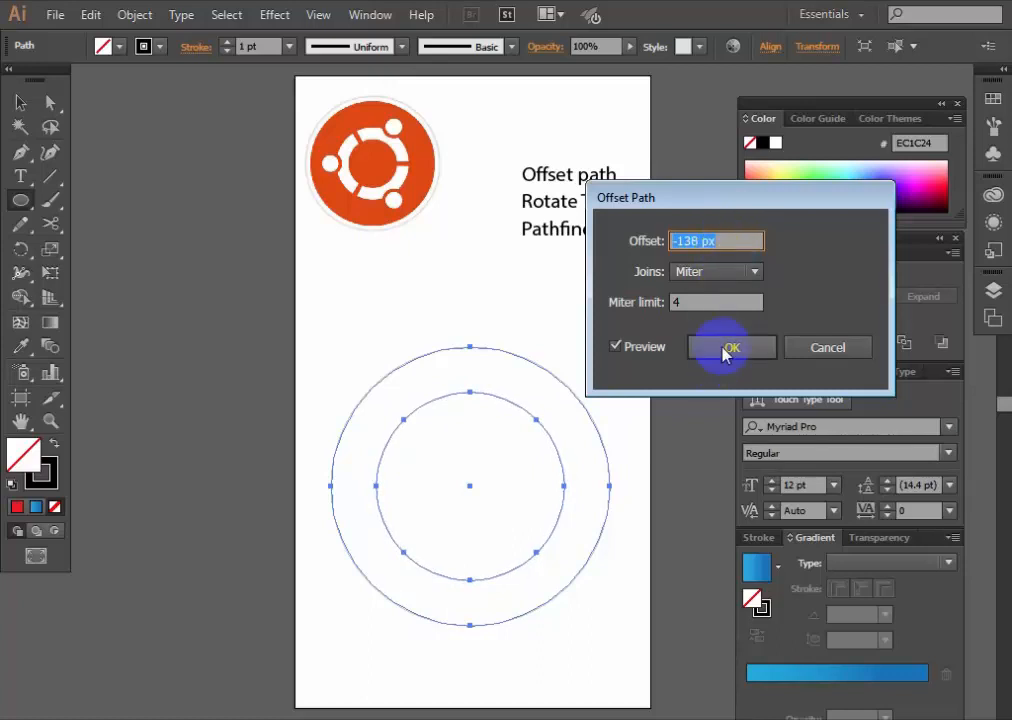
Offset the new inner circle's path by another -138 px to add a third concentric circle.
left_click(134, 14)
left_click(244, 411)
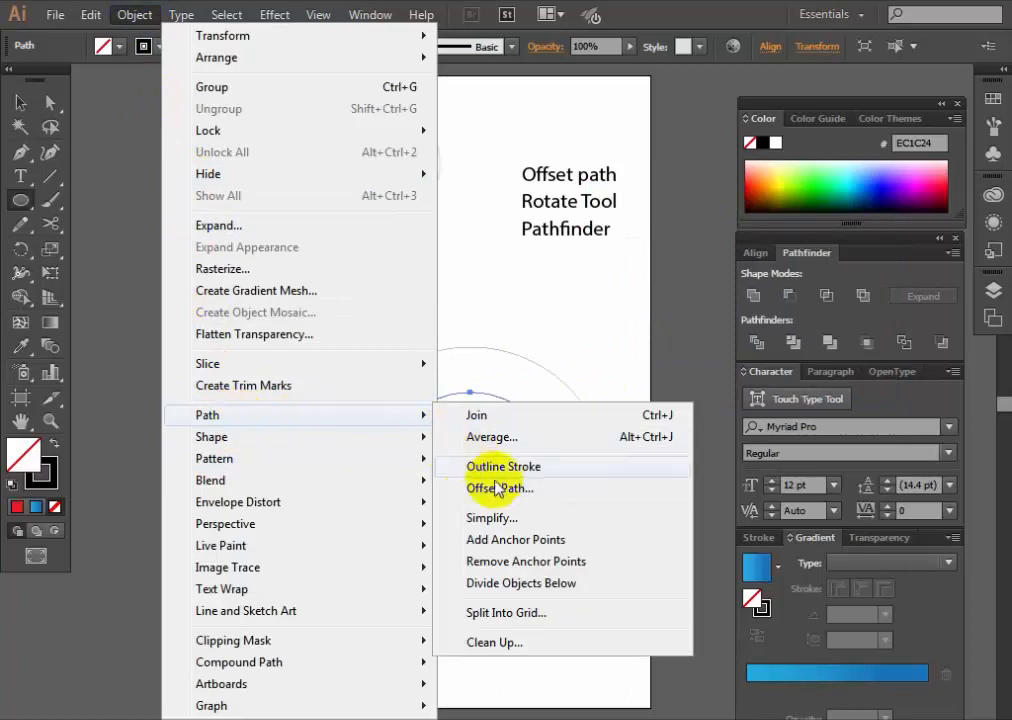
left_click(500, 488)
left_click(616, 346)
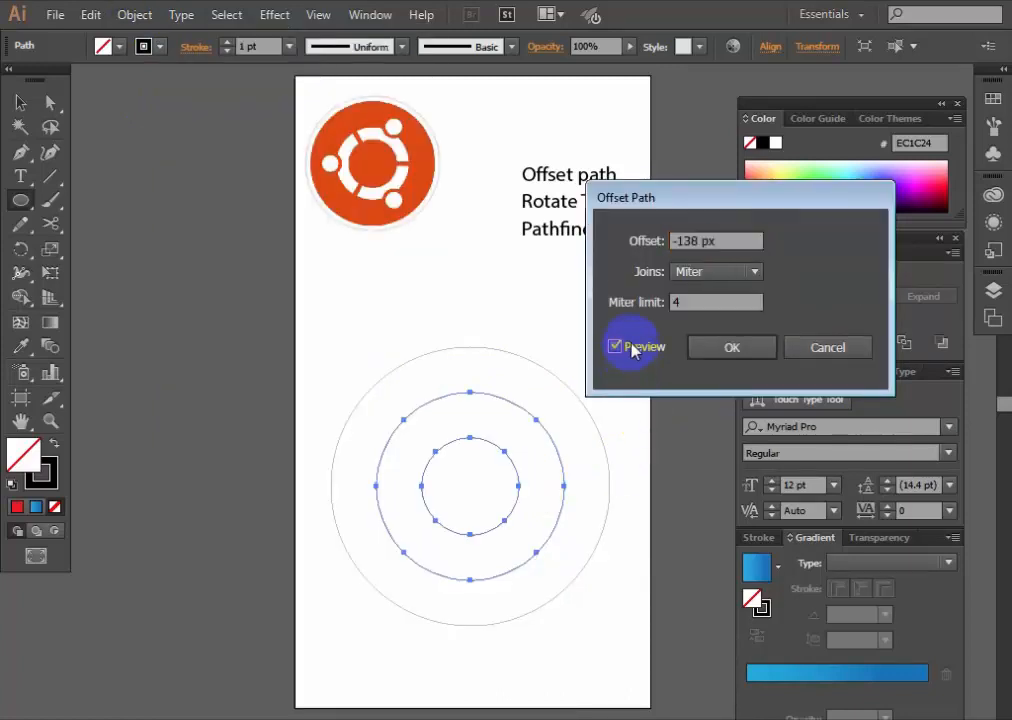
left_click(765, 368)
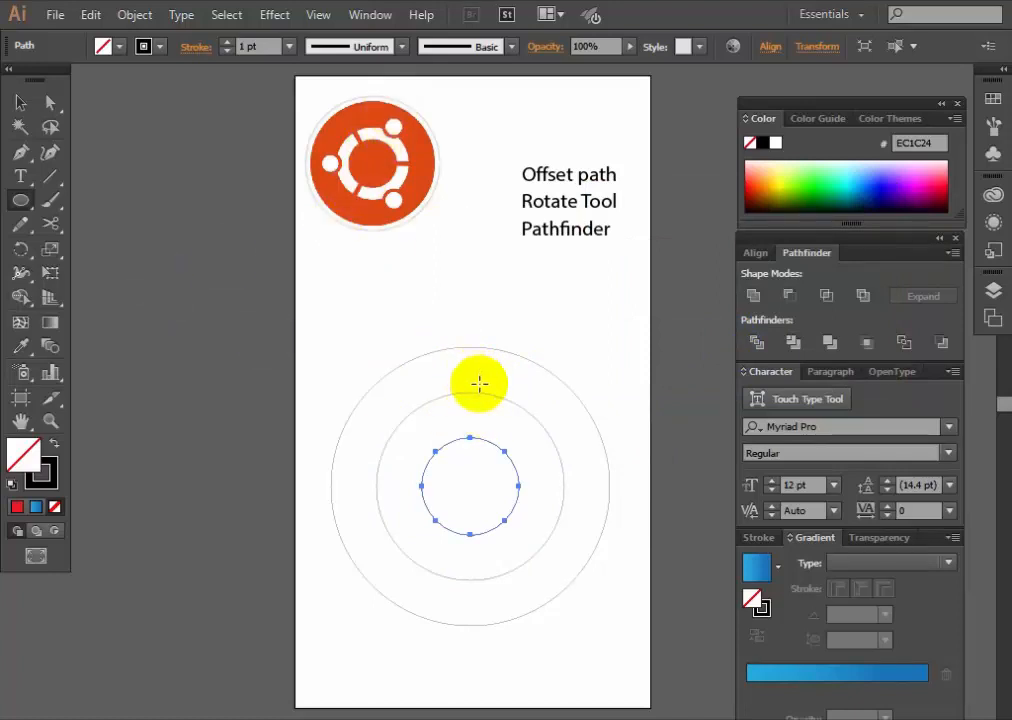
Draw a small circle over the top of the middle ring and enlarge a copy around the same centre.
left_click_drag(479, 384, 493, 403)
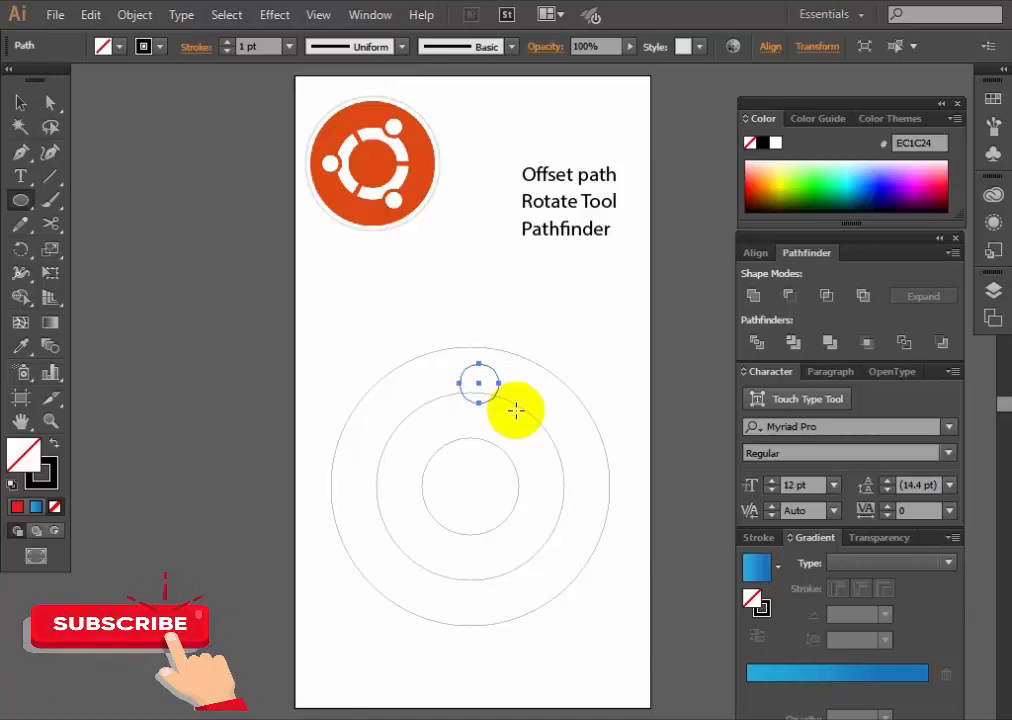
key("ctrl")
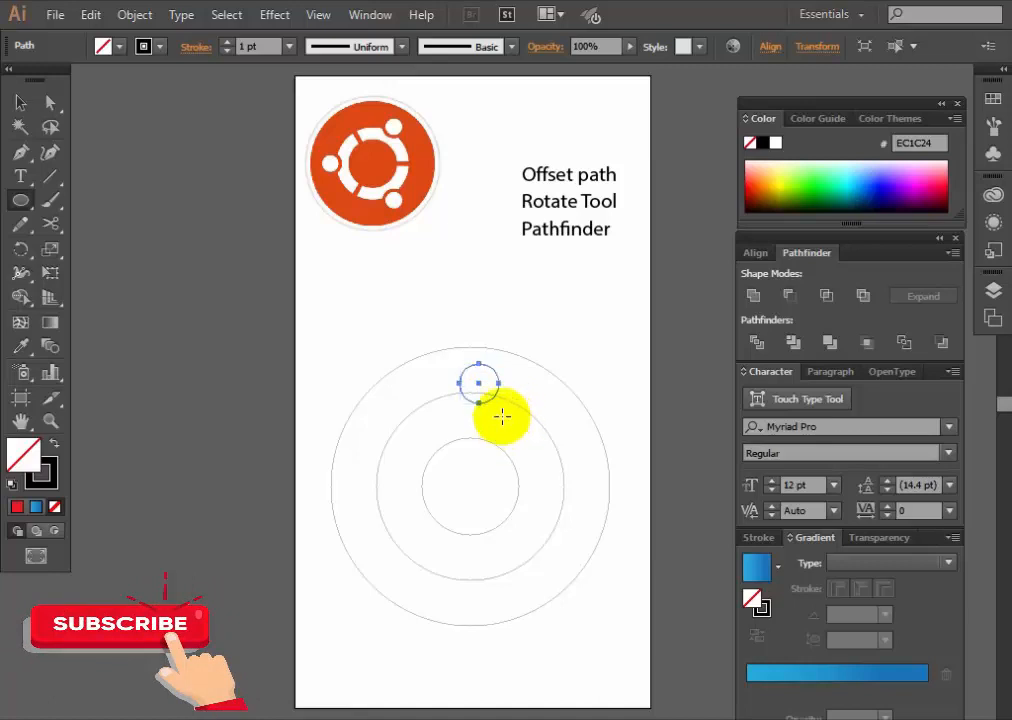
left_click(20, 101)
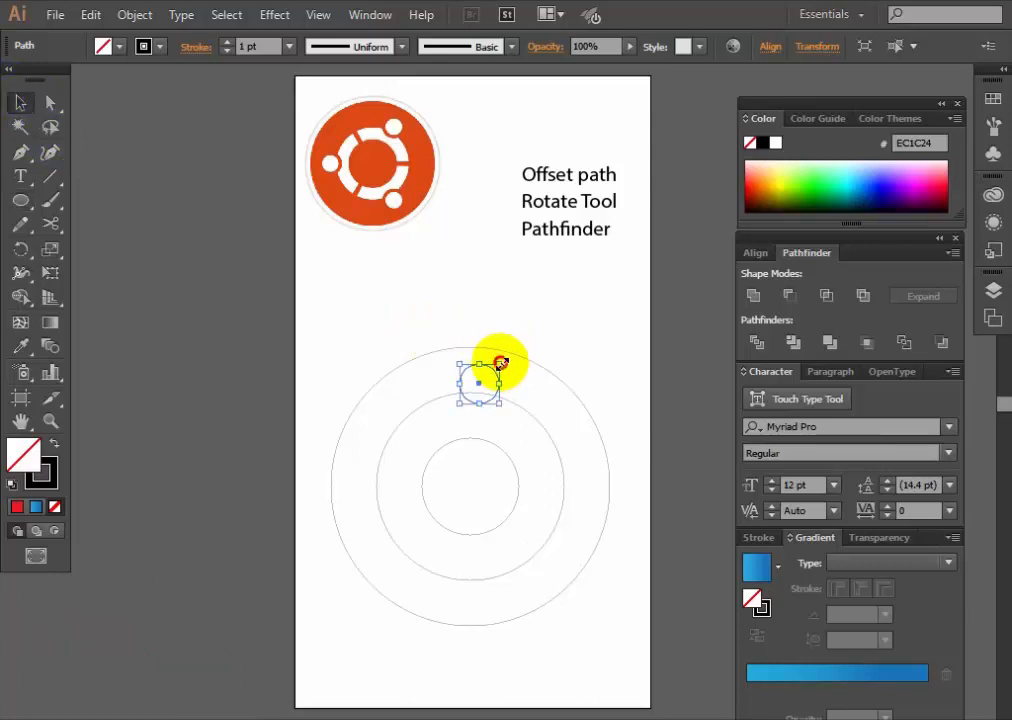
left_click_drag(500, 362, 515, 355)
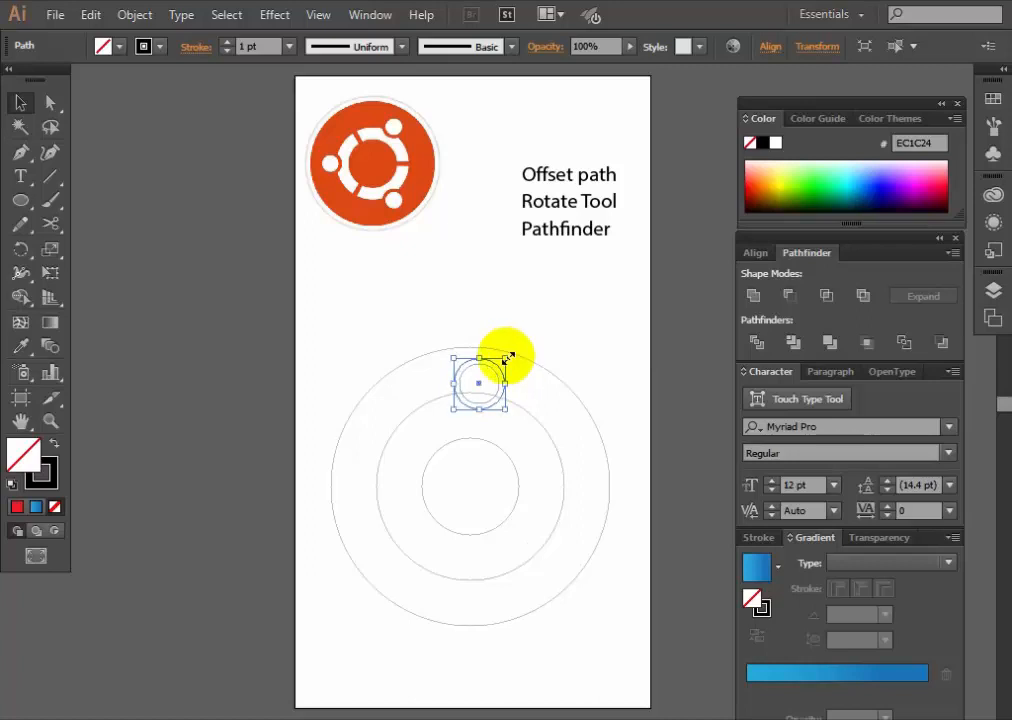
Duplicate the innermost large circle in place and shrink the copy about its centre to a tiny dot.
left_click(470, 439)
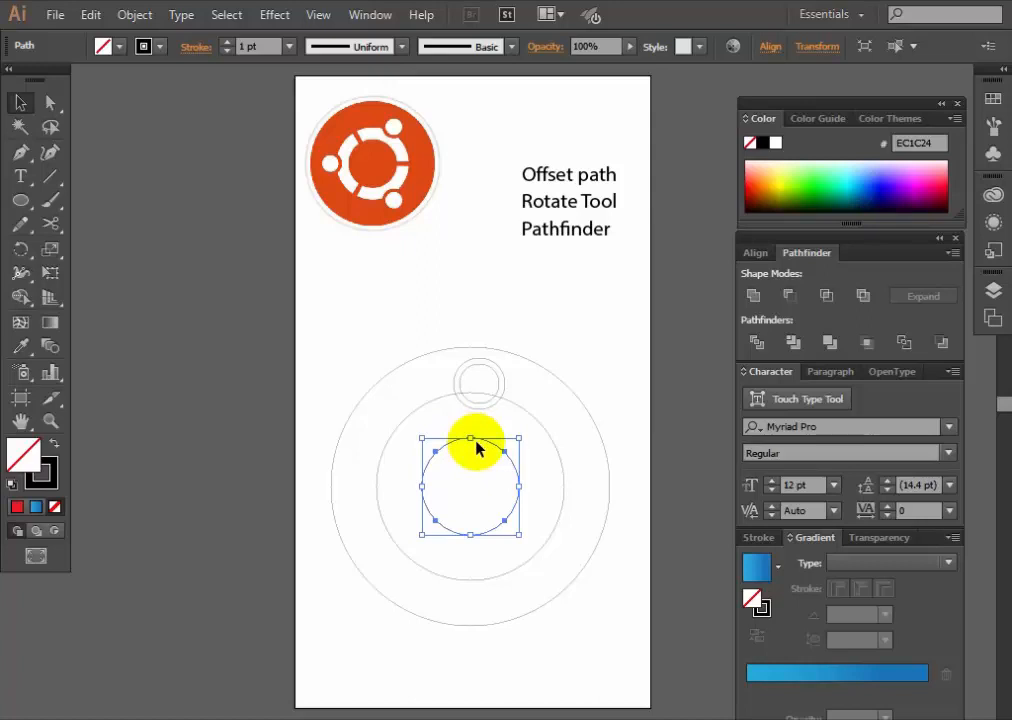
key("ctrl+shift+b")
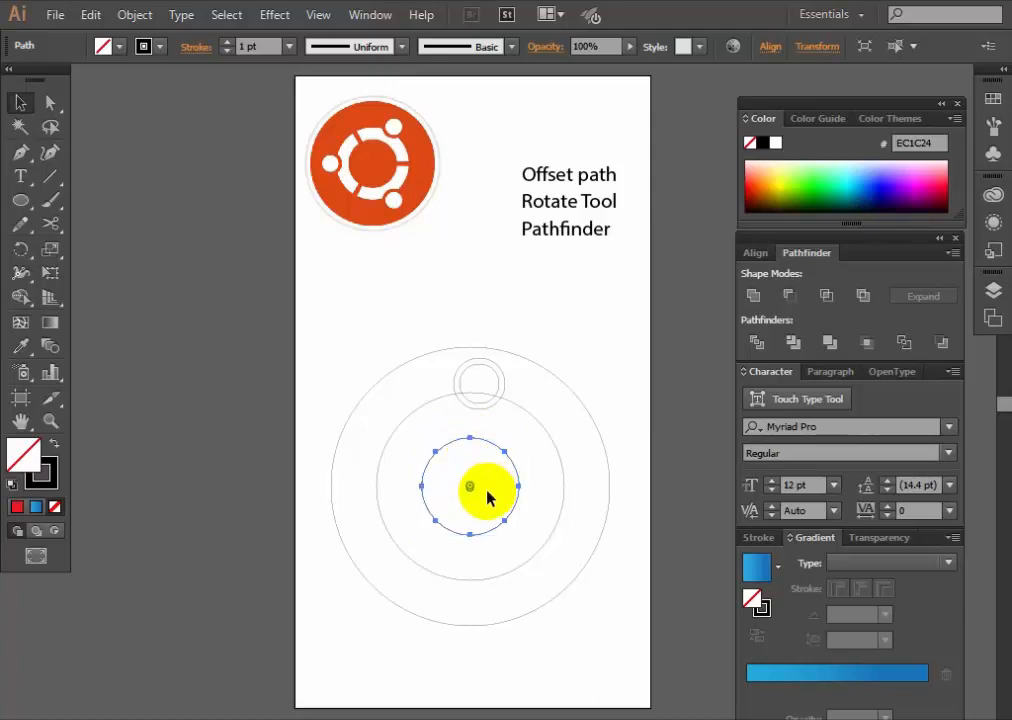
key("ctrl+shift+b")
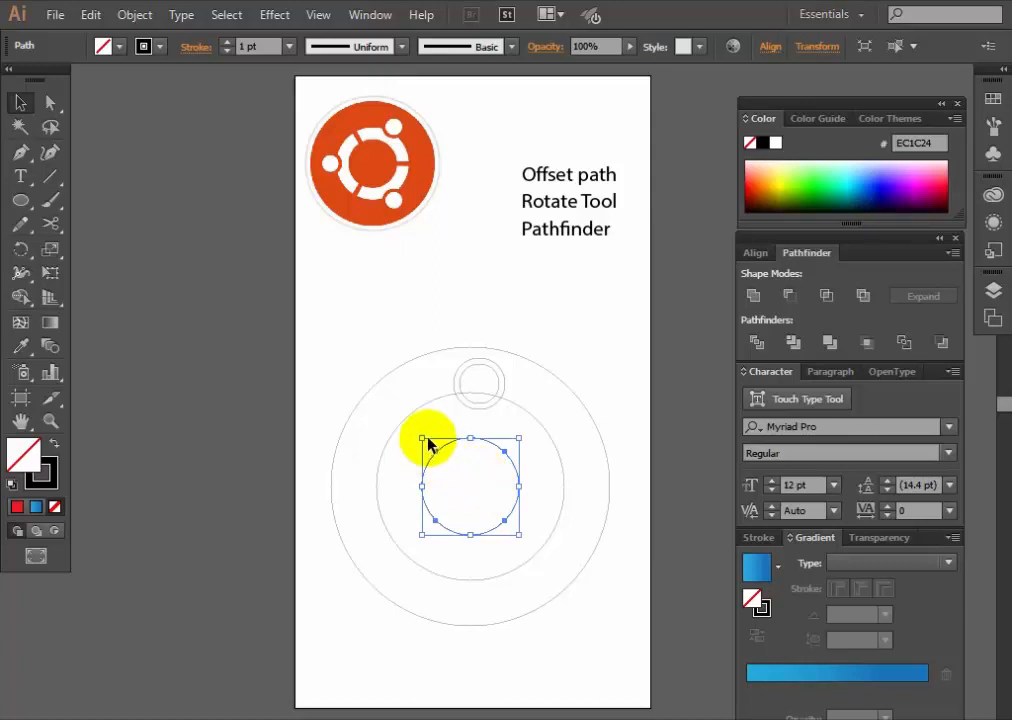
left_click_drag(422, 438, 448, 488)
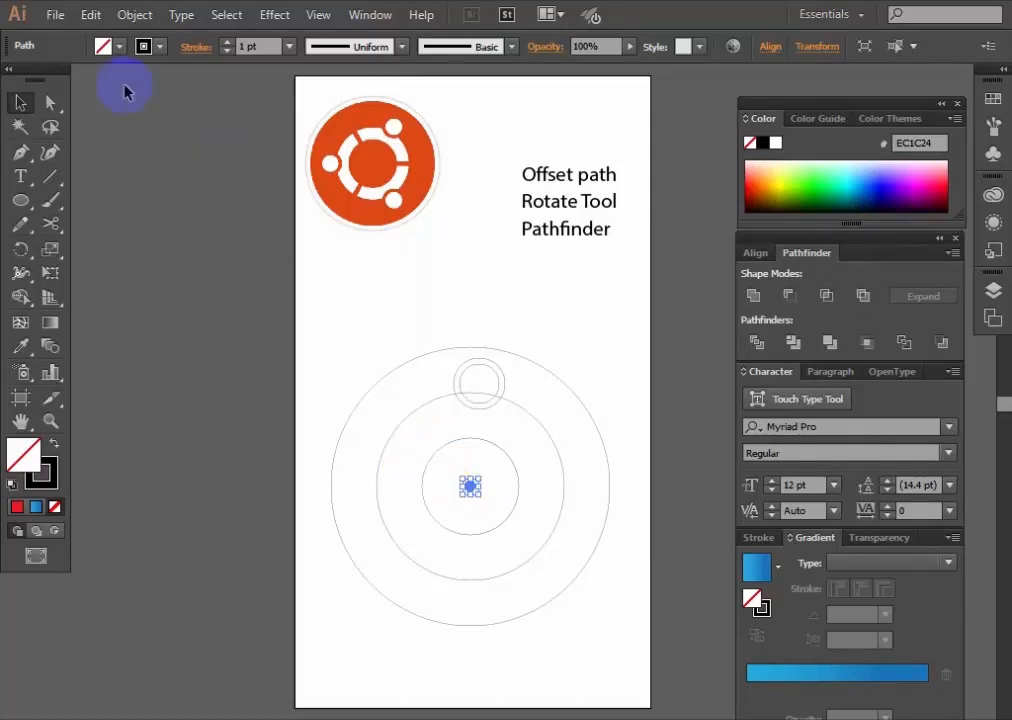
Fill the tiny centre dot with red and deselect it.
left_click(121, 47)
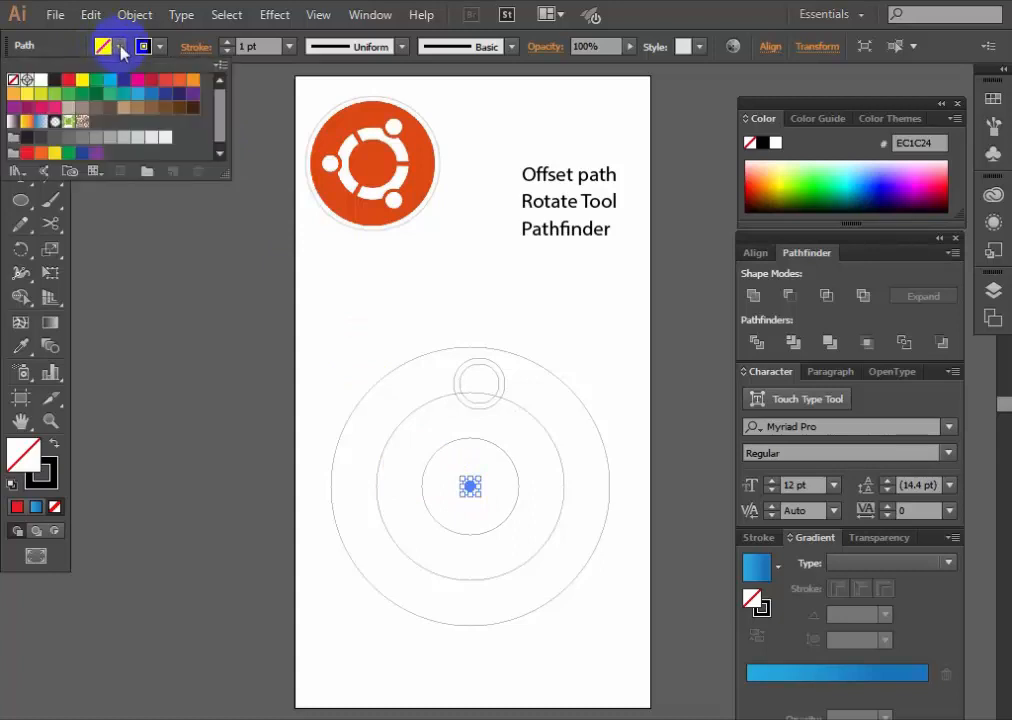
left_click(70, 84)
left_click(375, 339)
left_click(370, 345)
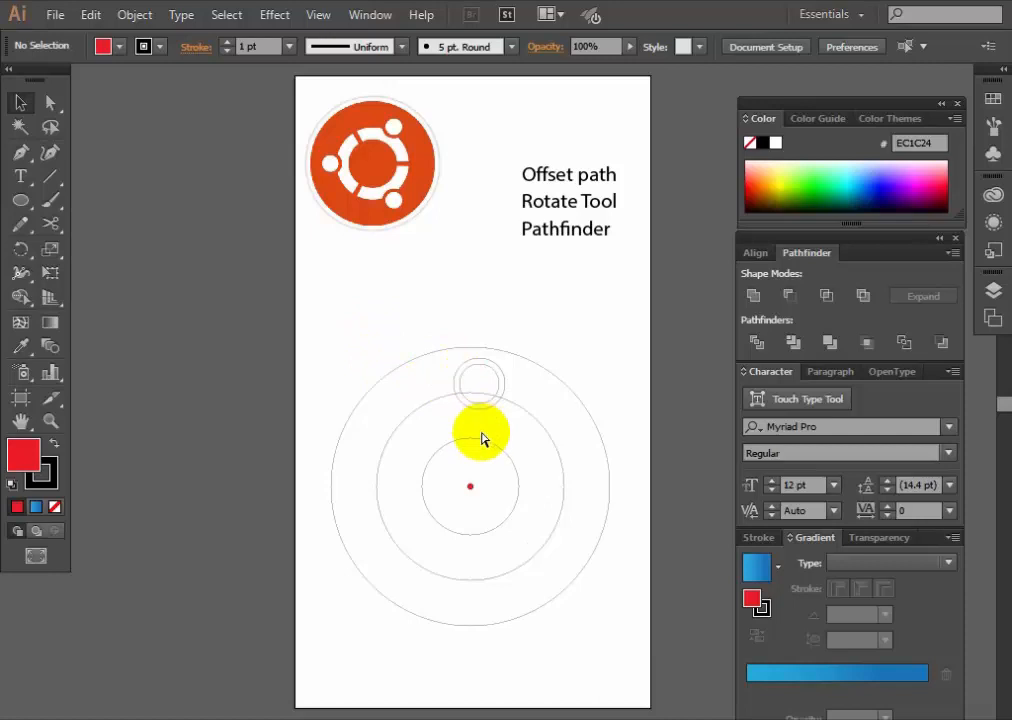
Make two rotated copies of the small double circle around the red centre dot, 120° apart.
left_click(497, 465, "ctrl")
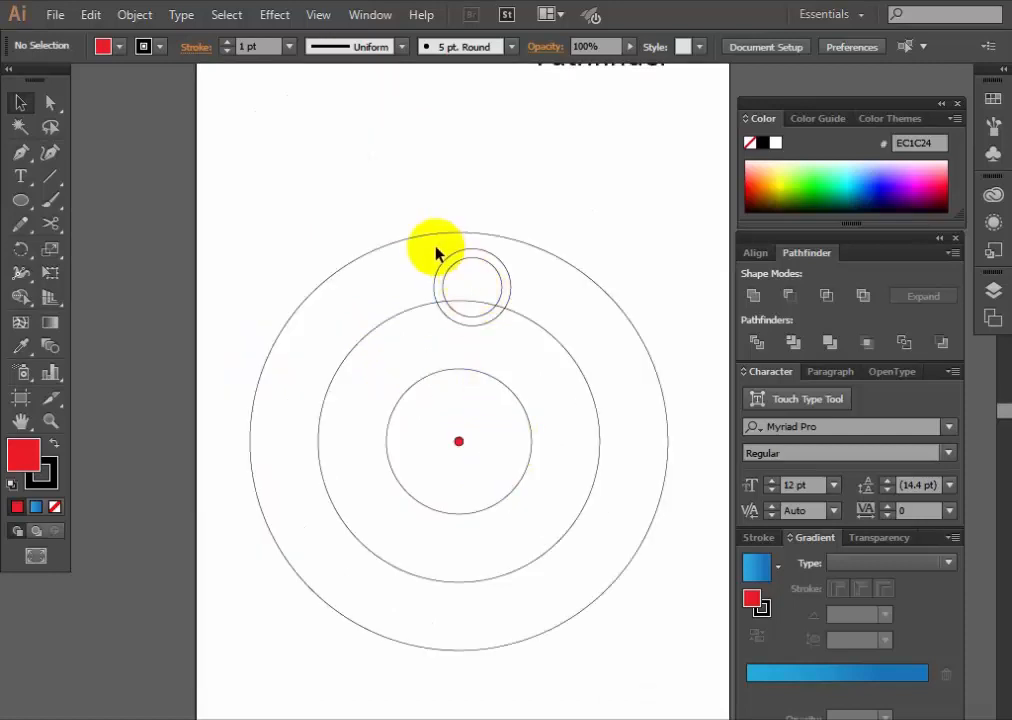
left_click(465, 280)
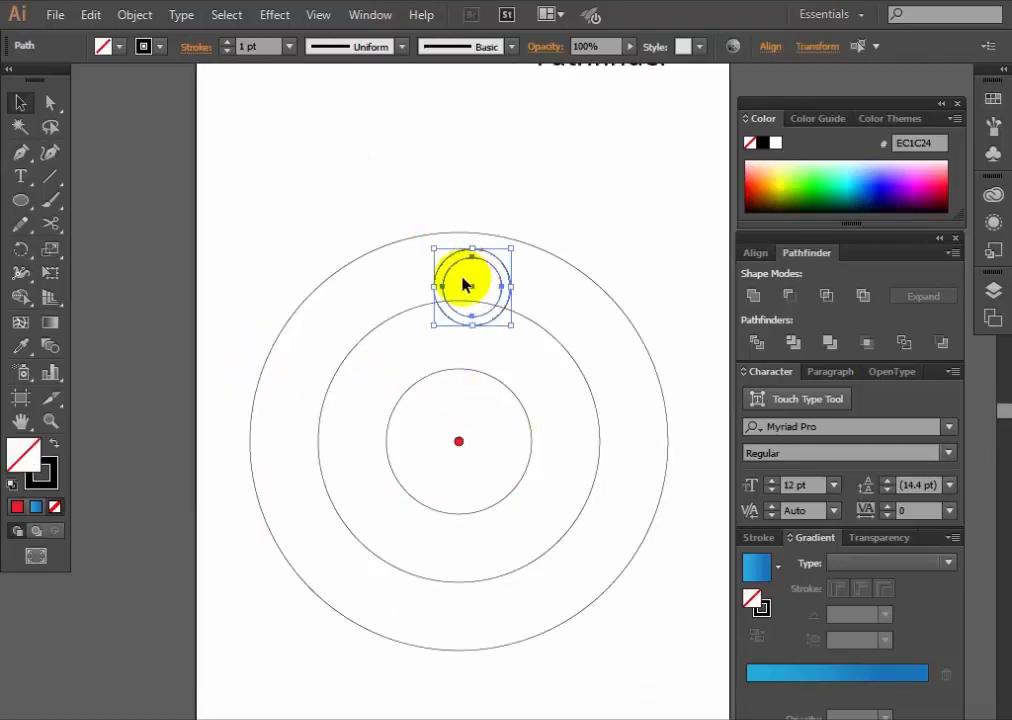
left_click(20, 250)
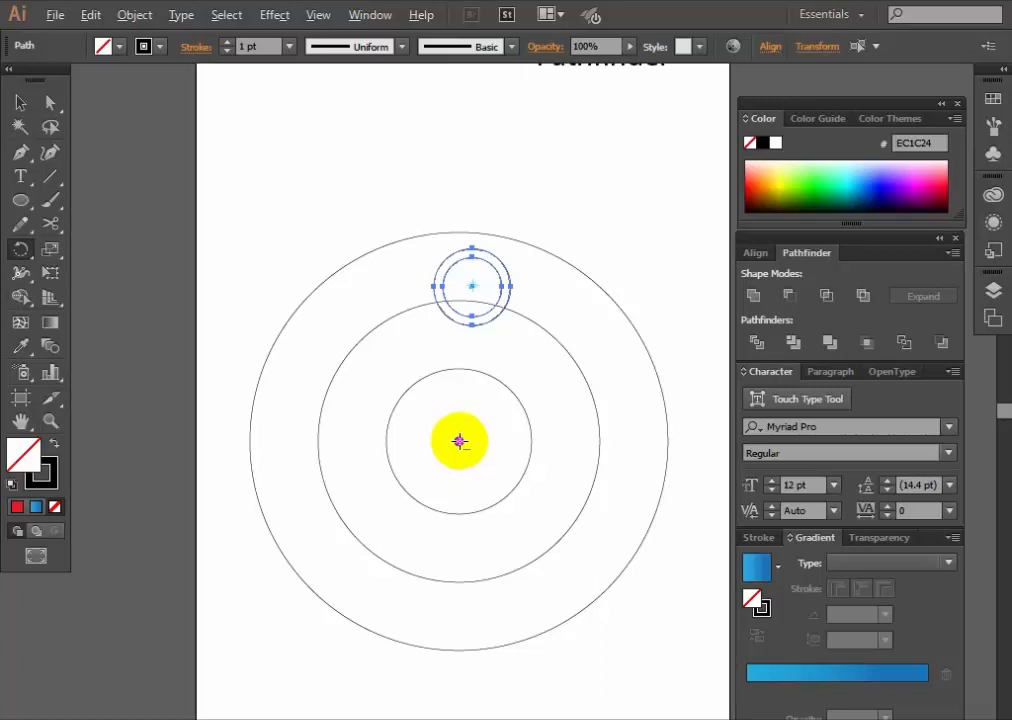
left_click(459, 441, "alt")
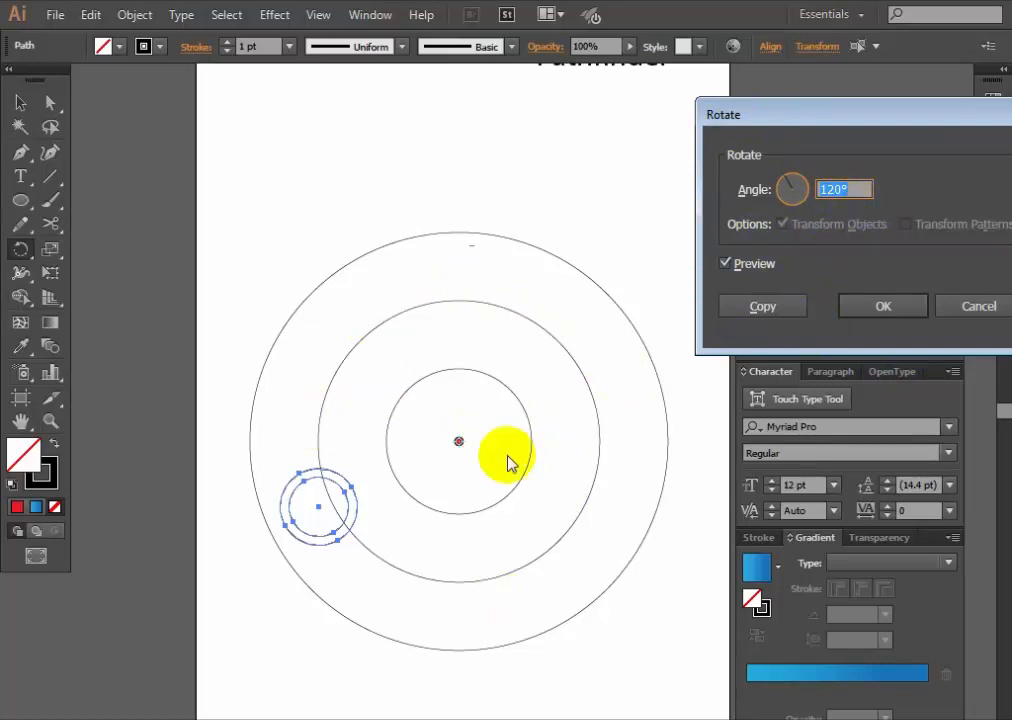
left_click(831, 232)
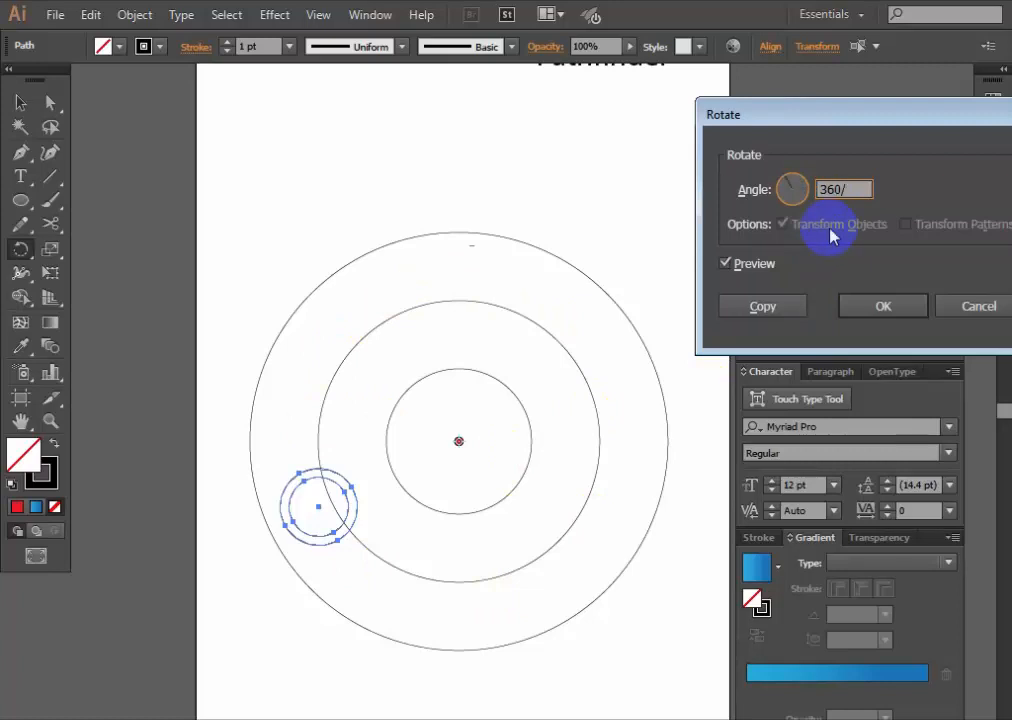
left_click(766, 312)
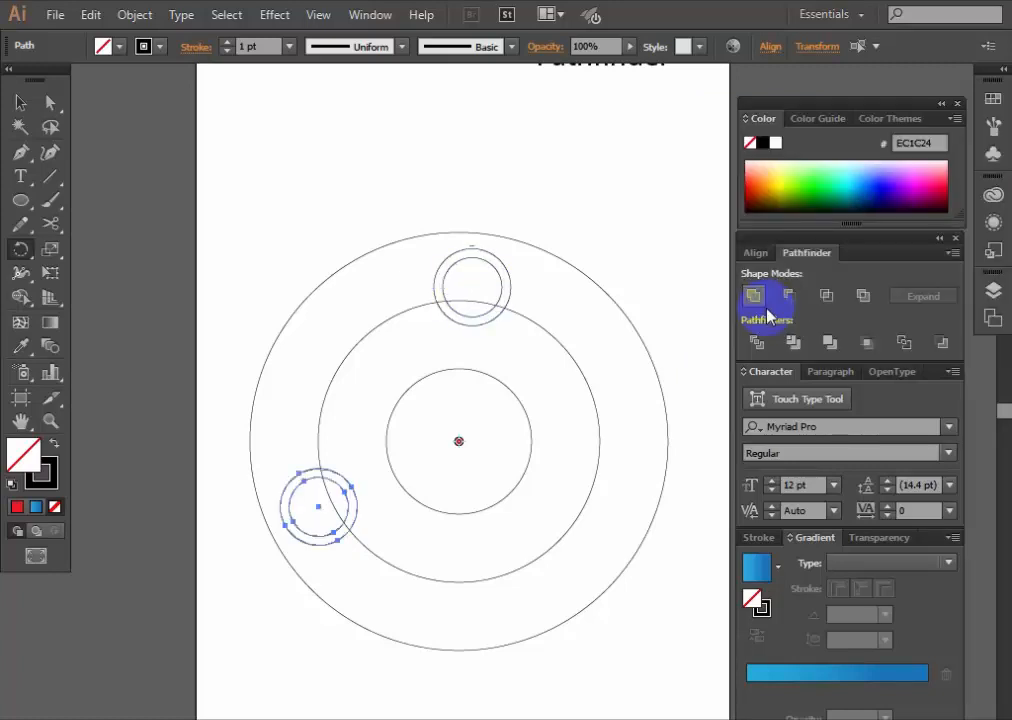
key("ctrl+d")
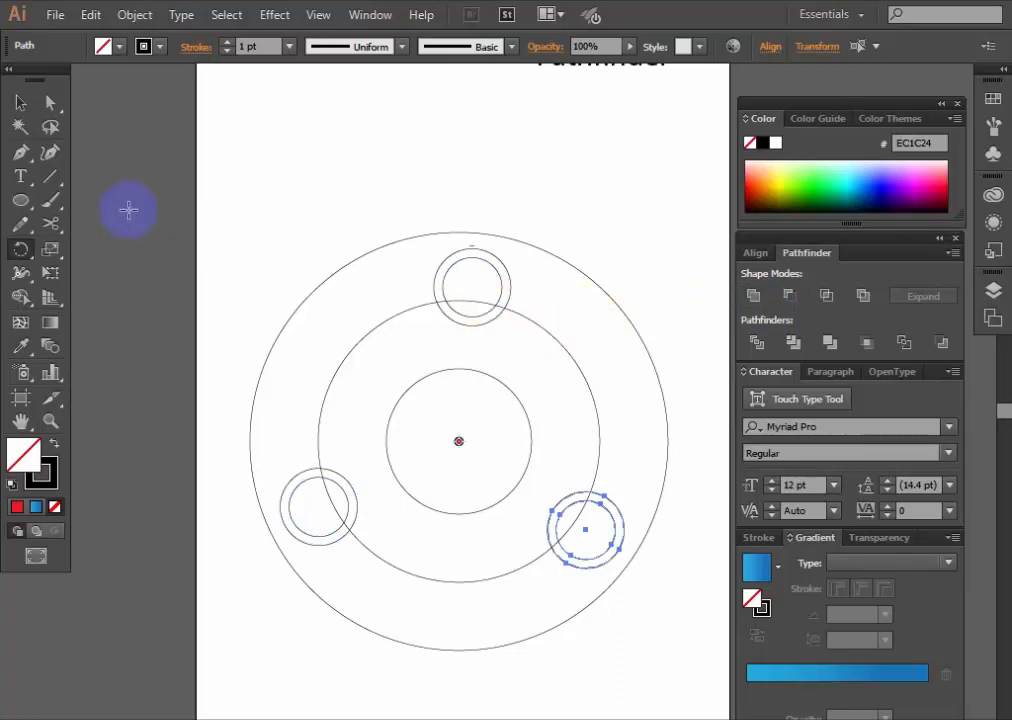
Draw a narrow rectangle across the upper-left of the rings and tilt it diagonally toward the centre.
left_click(20, 102)
left_click_drag(21, 199, 78, 202)
left_click_drag(300, 357, 429, 407)
left_click(20, 102)
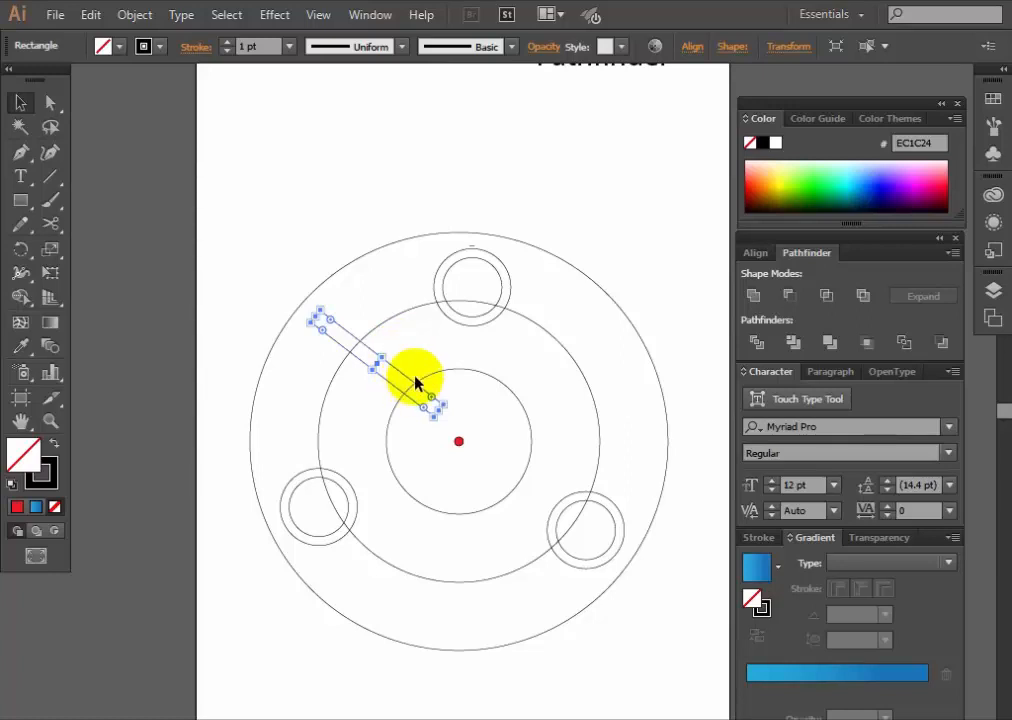
Nudge the diagonal rectangle down and slightly left to line it up with the red centre dot.
key("Down")
key("Down")
key("Down")
key("Down")
key("Down")
key("Down")
key("Down")
key("Down")
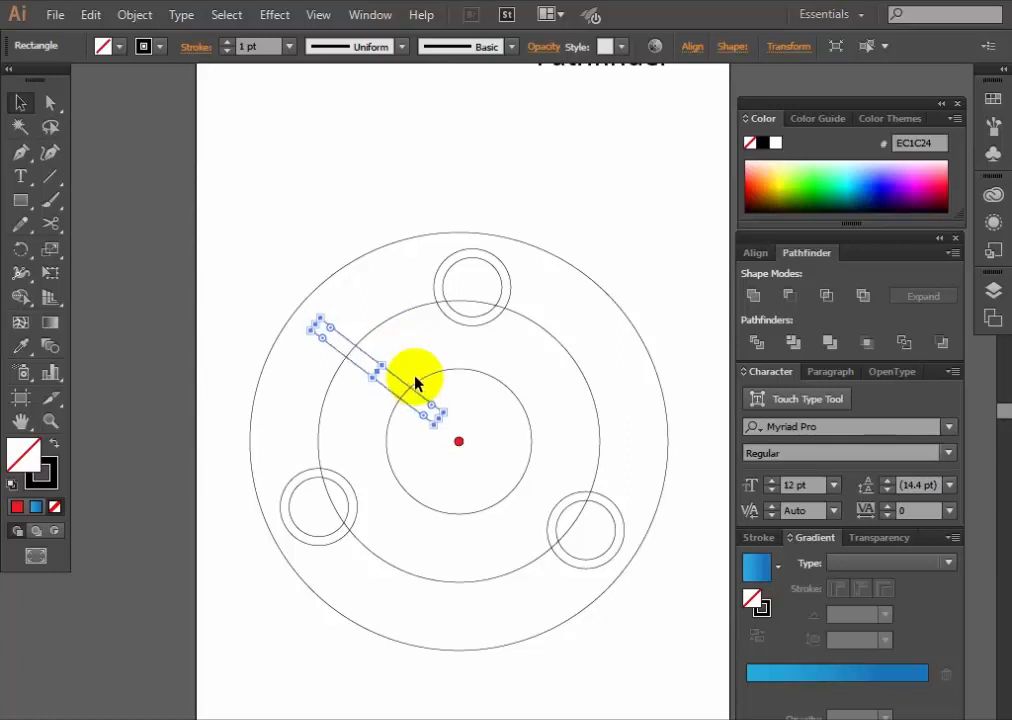
key("Left")
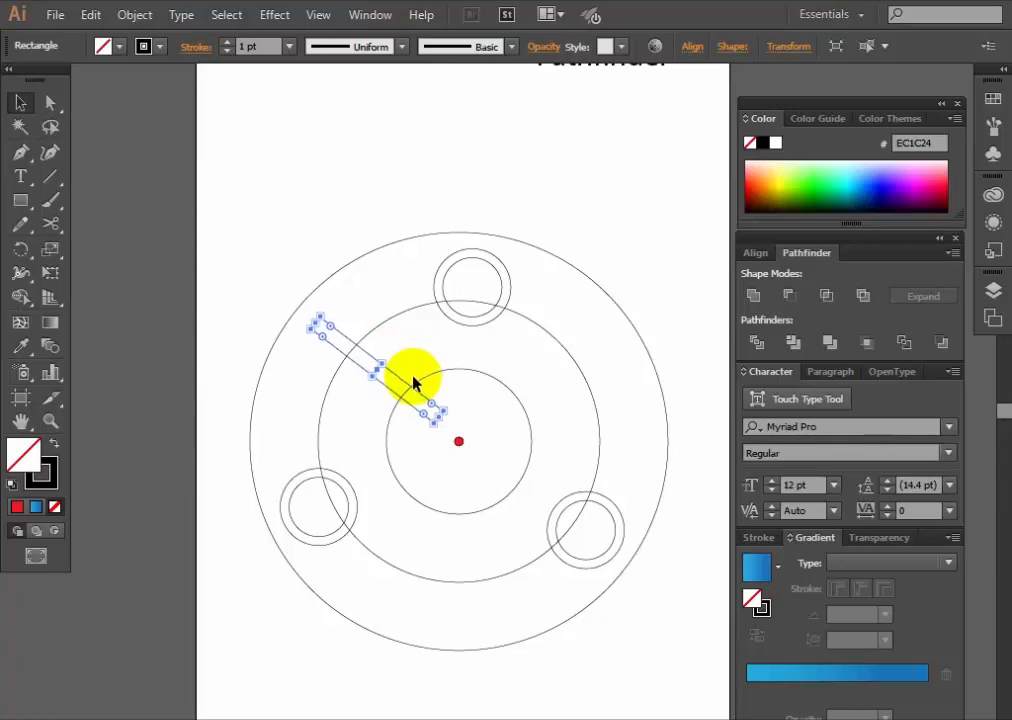
key("Up")
key("Left")
key("Left")
key("Left")
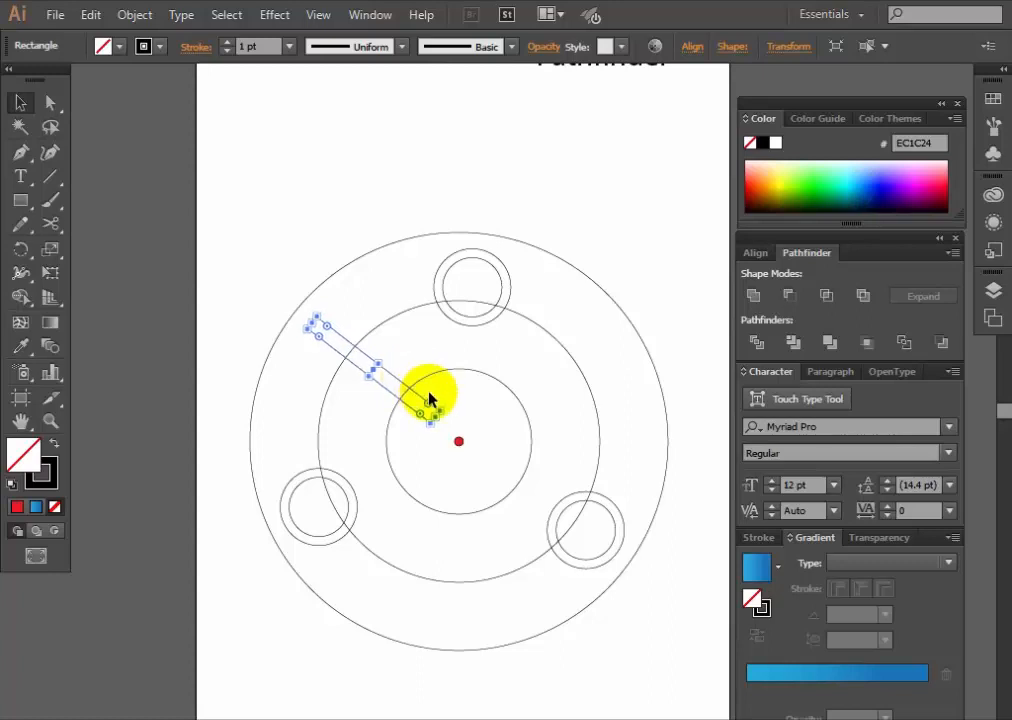
Make two rotated copies of the diagonal rectangle around the red centre dot at an angle of 360/3.
left_click(20, 249)
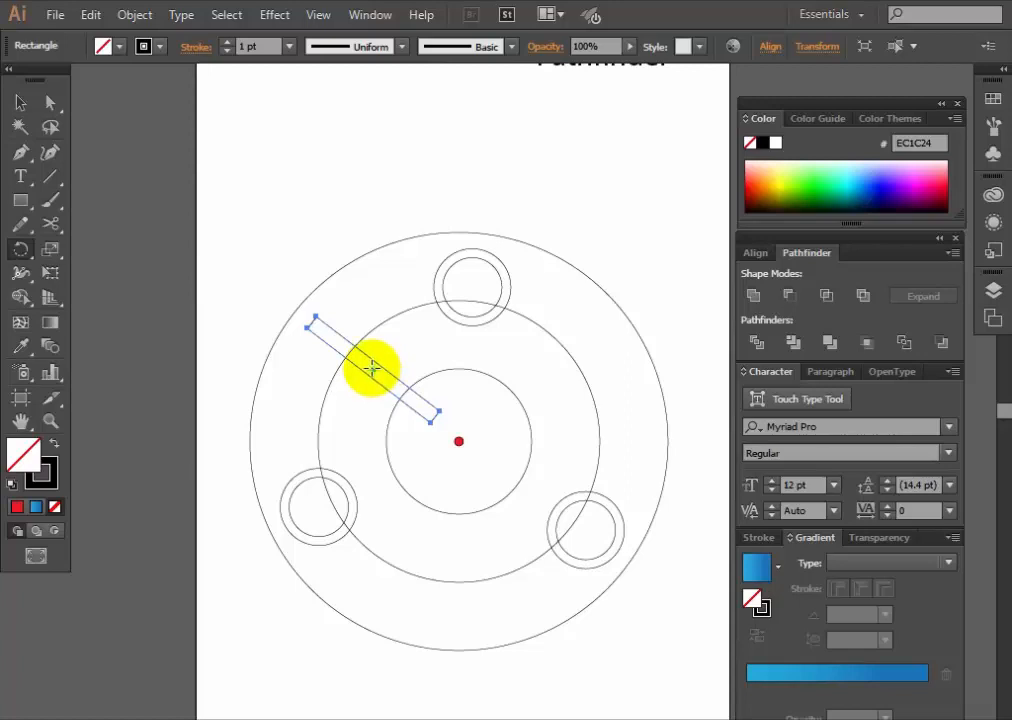
left_click(459, 440, "alt")
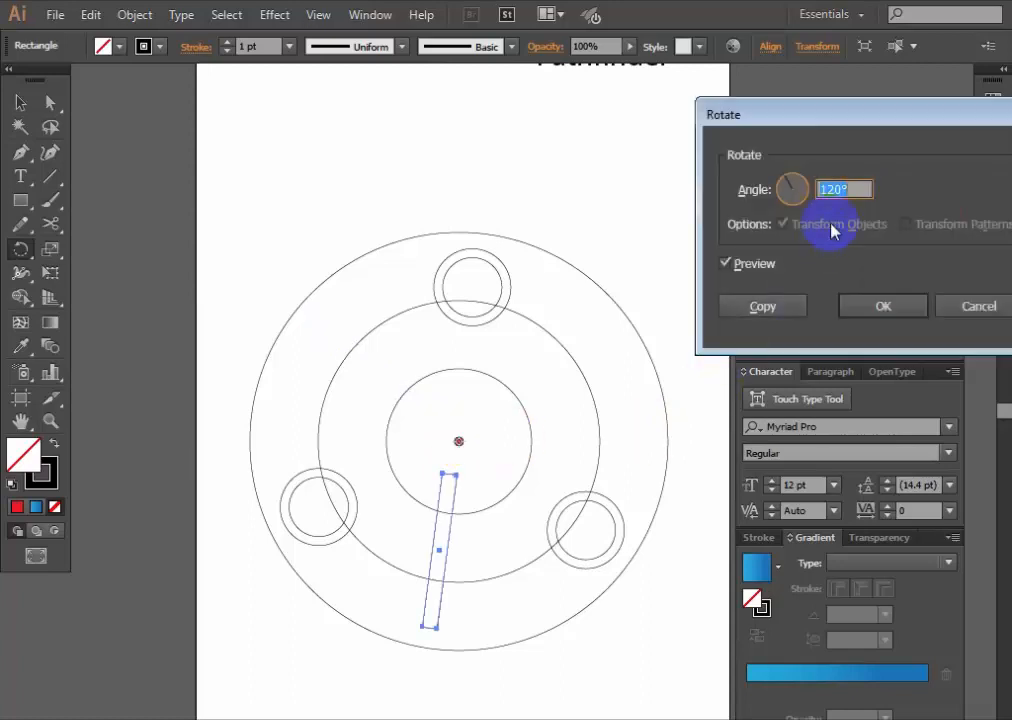
type("360/3")
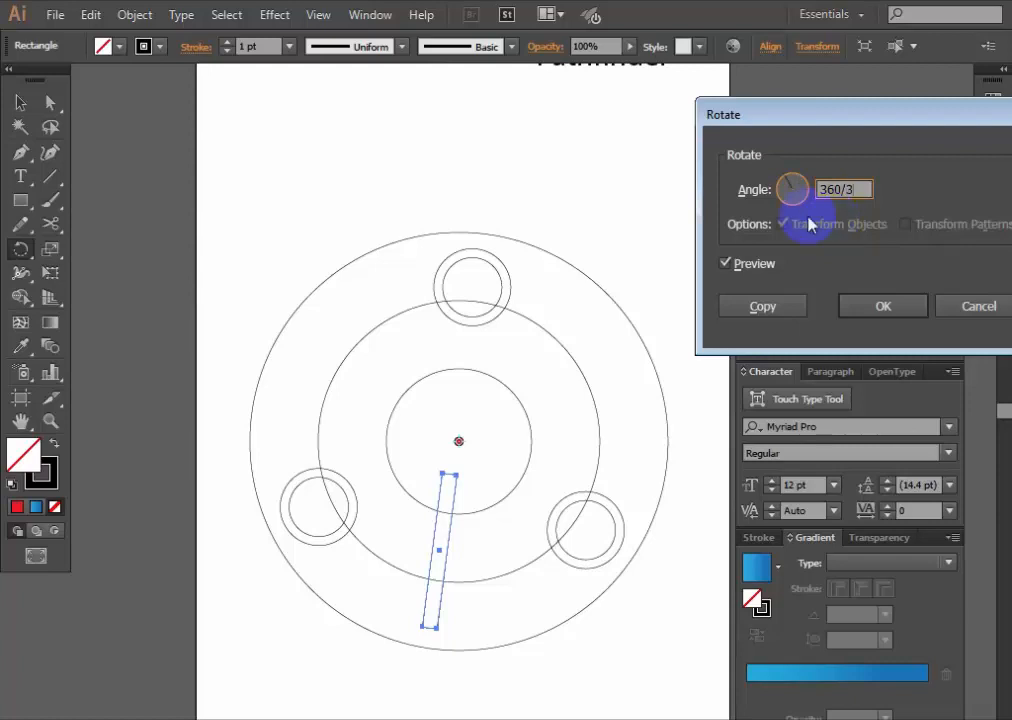
left_click(783, 309)
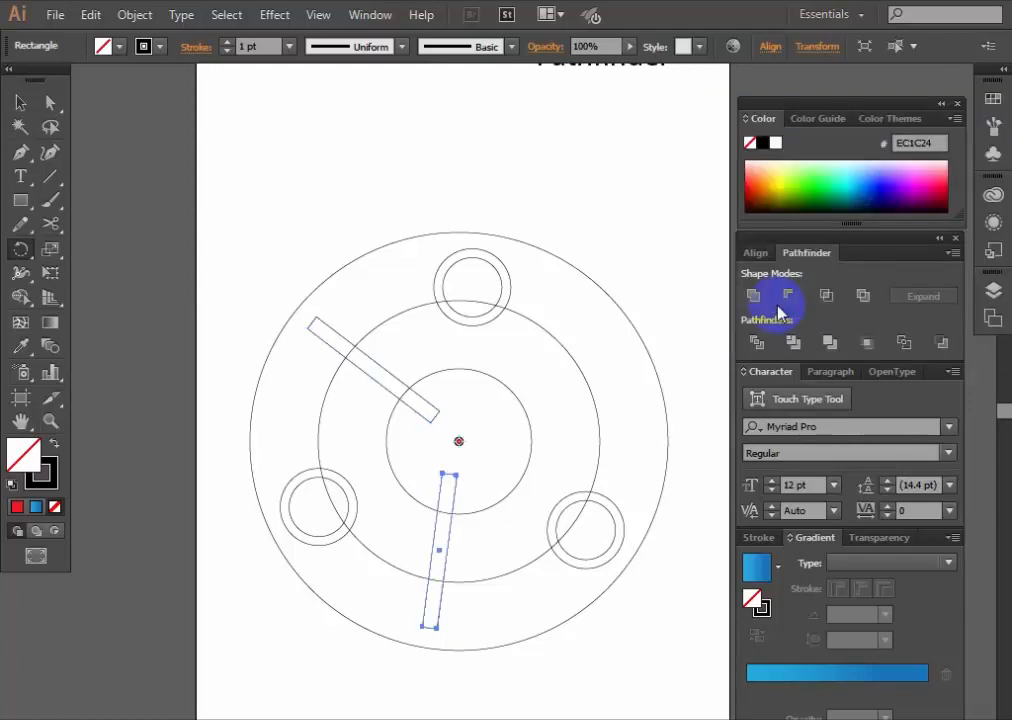
key("ctrl+d")
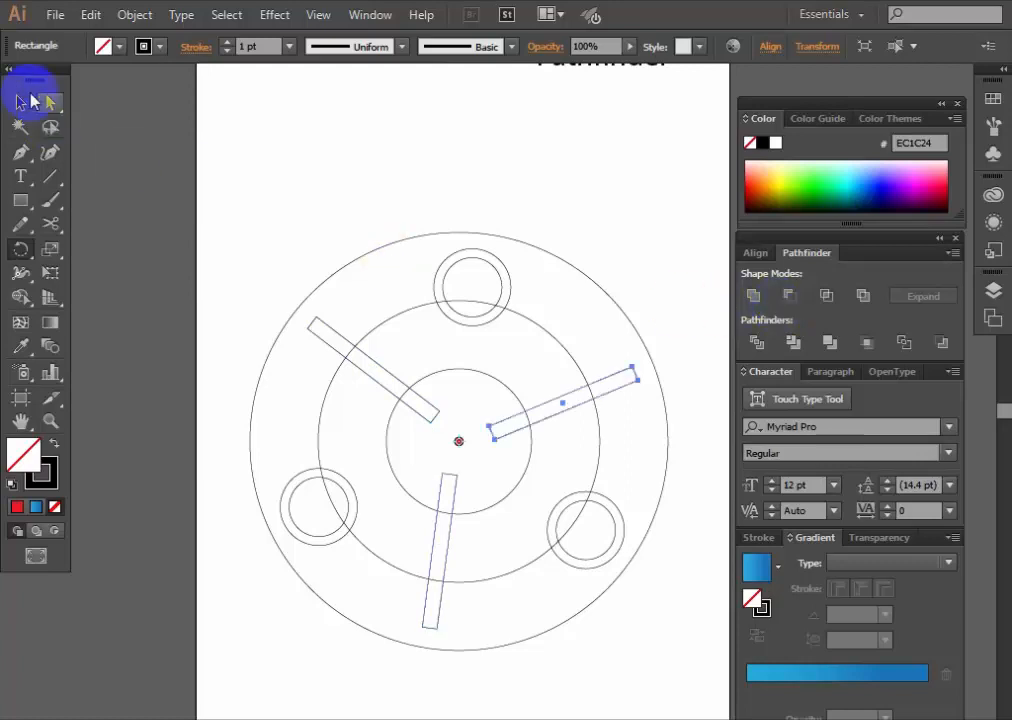
Delete the red dot at the centre of the rings.
left_click(22, 103)
left_click(240, 190)
left_click_drag(241, 183, 305, 278)
left_click(459, 441)
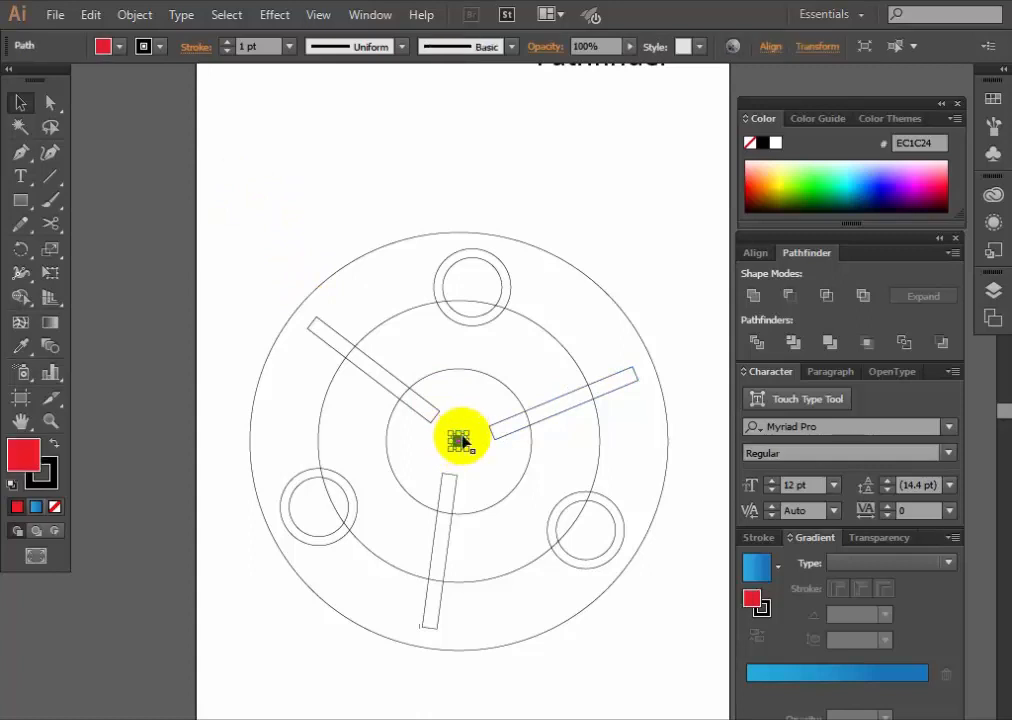
key("Delete")
Divide all shapes except the large outer circle and the three inner small circles with Pathfinder, and ungroup the resulting pieces.
left_click_drag(260, 197, 651, 644)
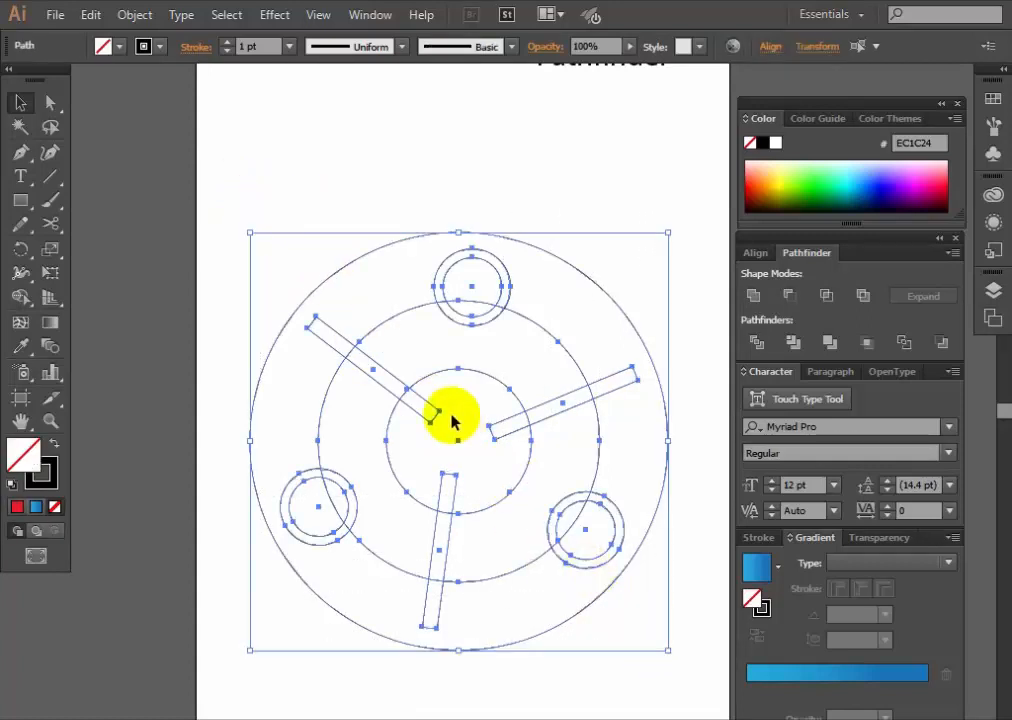
left_click(364, 256, "shift")
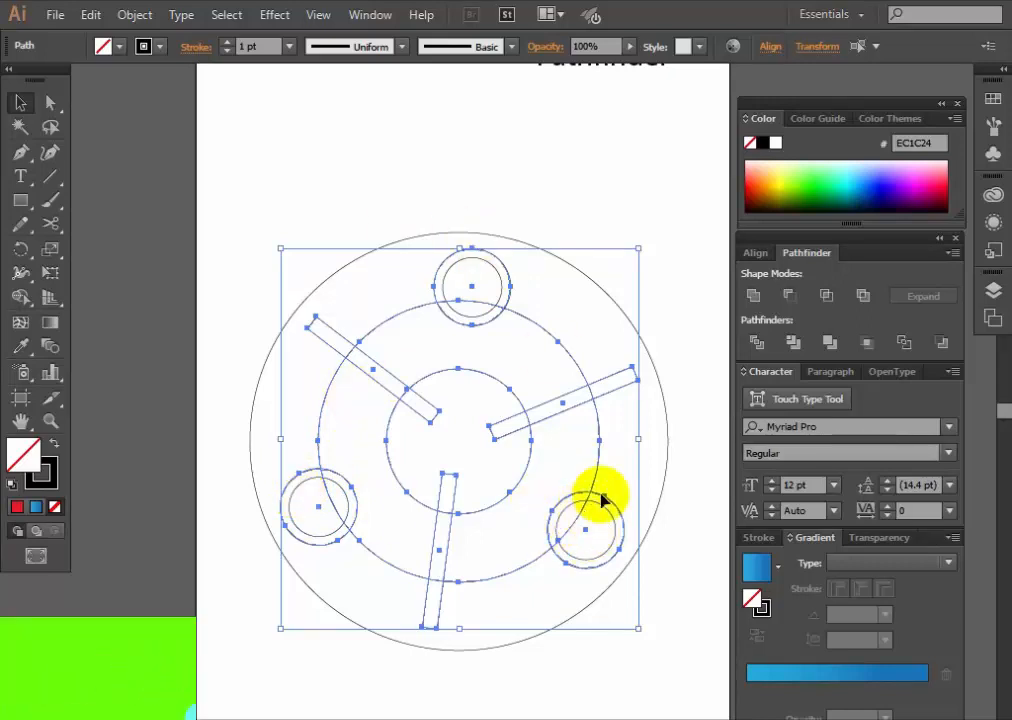
left_click(800, 254)
left_click(757, 343)
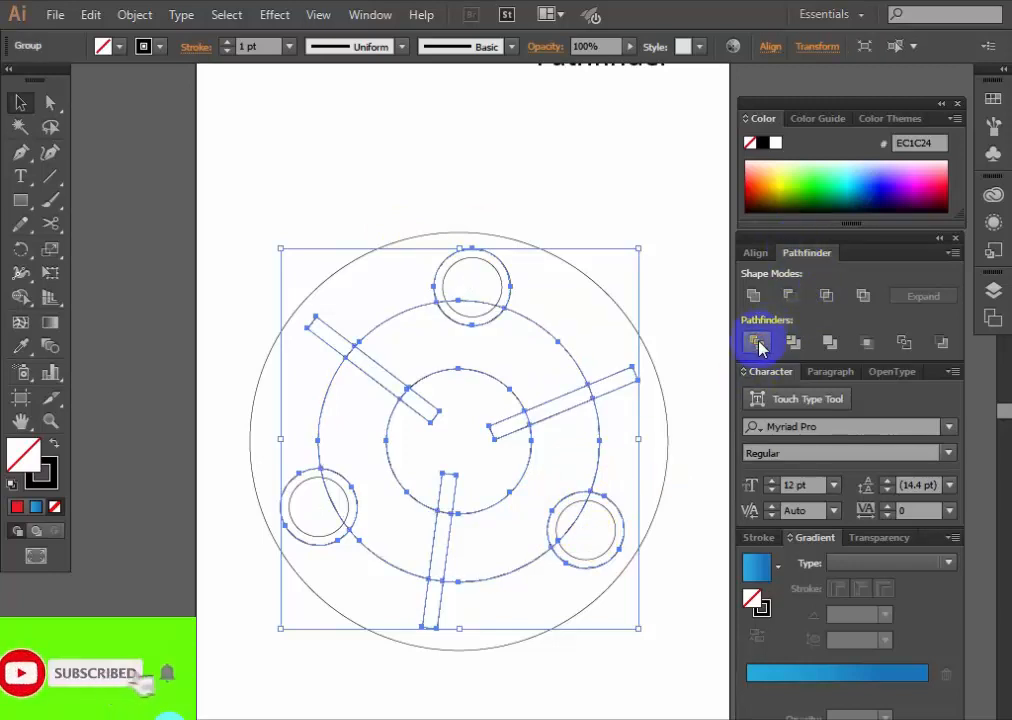
right_click(523, 420)
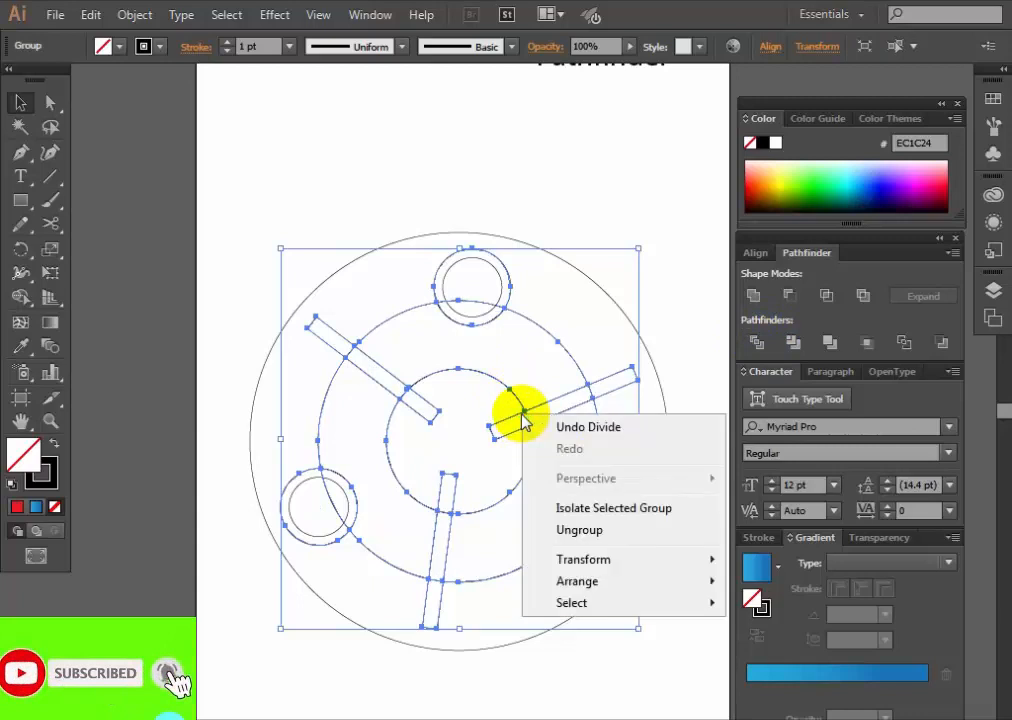
left_click(577, 532)
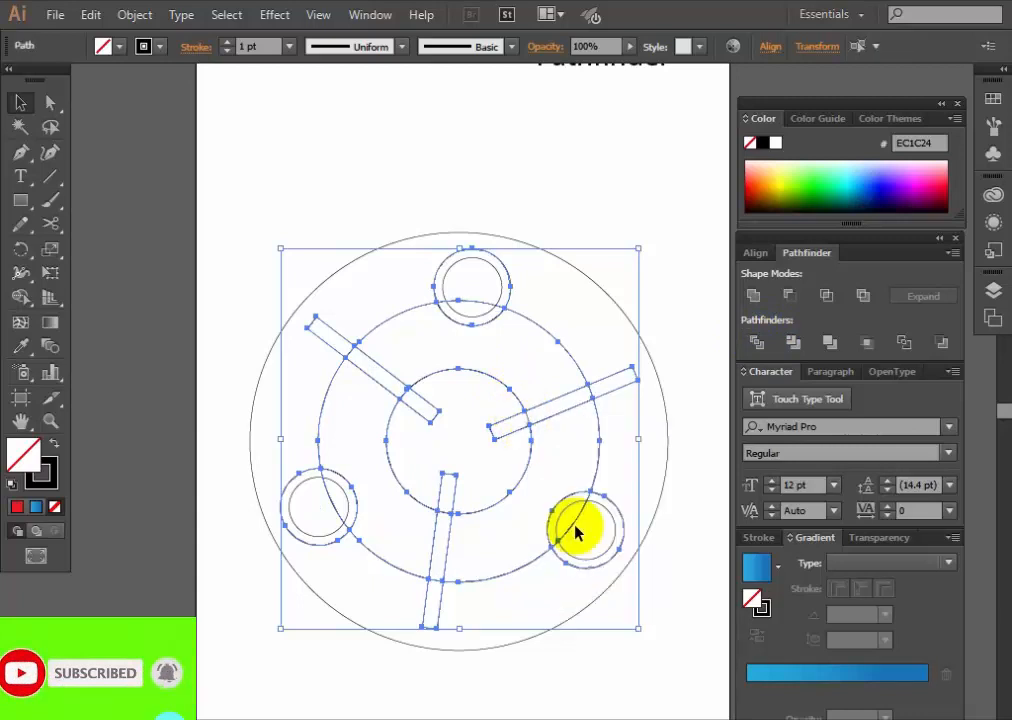
left_click(662, 250)
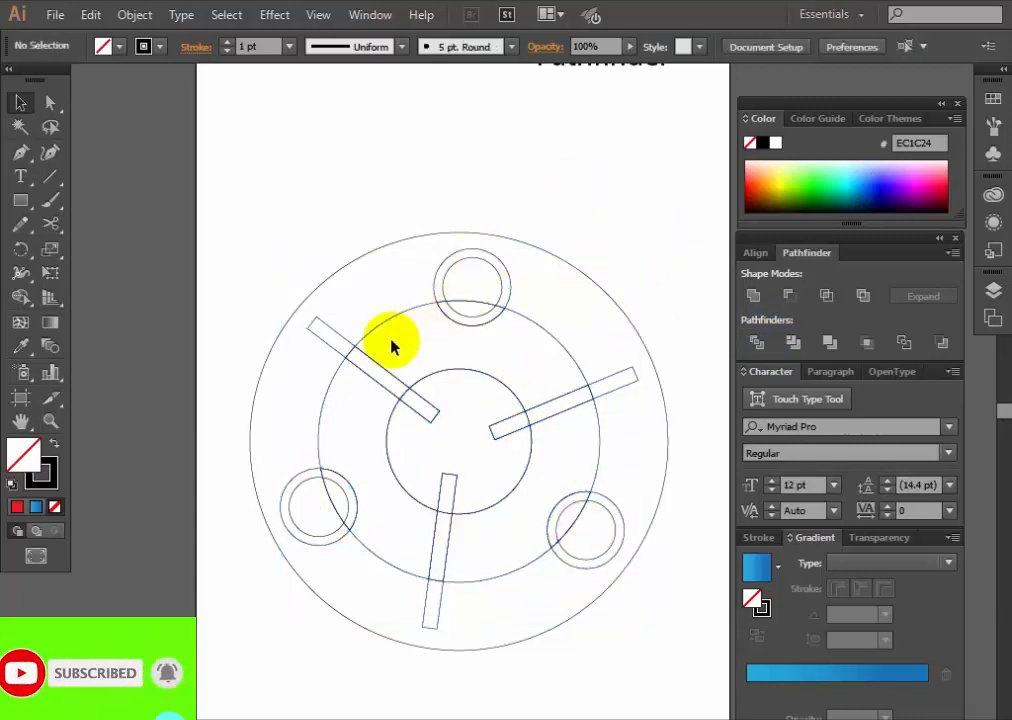
Delete all pieces of the upper-left rectangle to leave a gap in the ring.
left_click(322, 317)
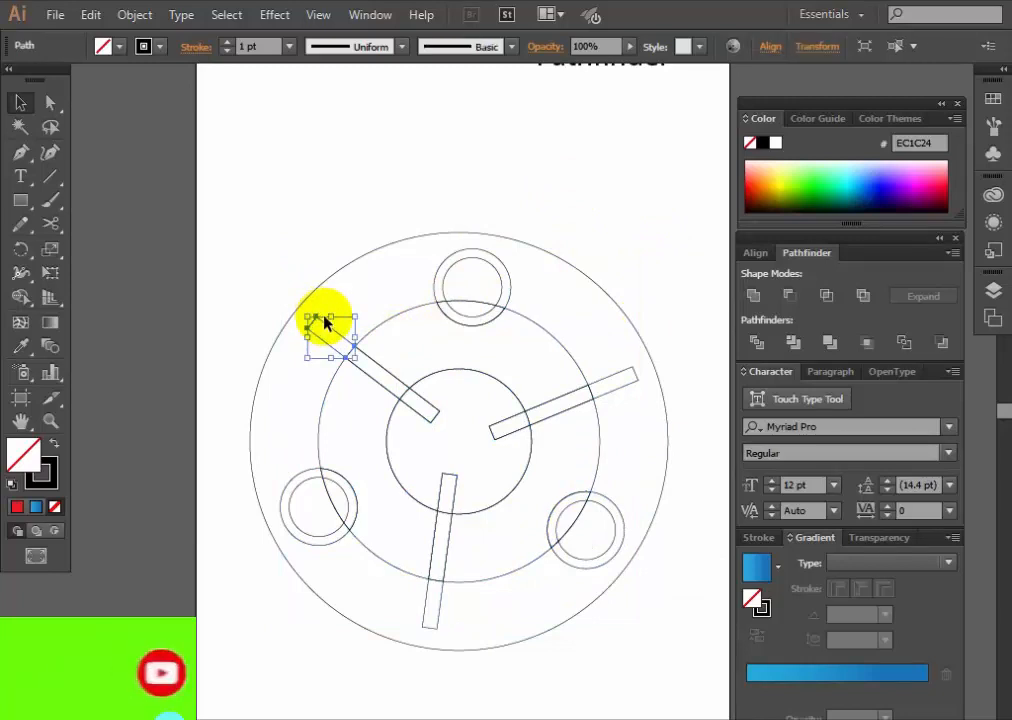
key("Delete")
left_click(350, 355)
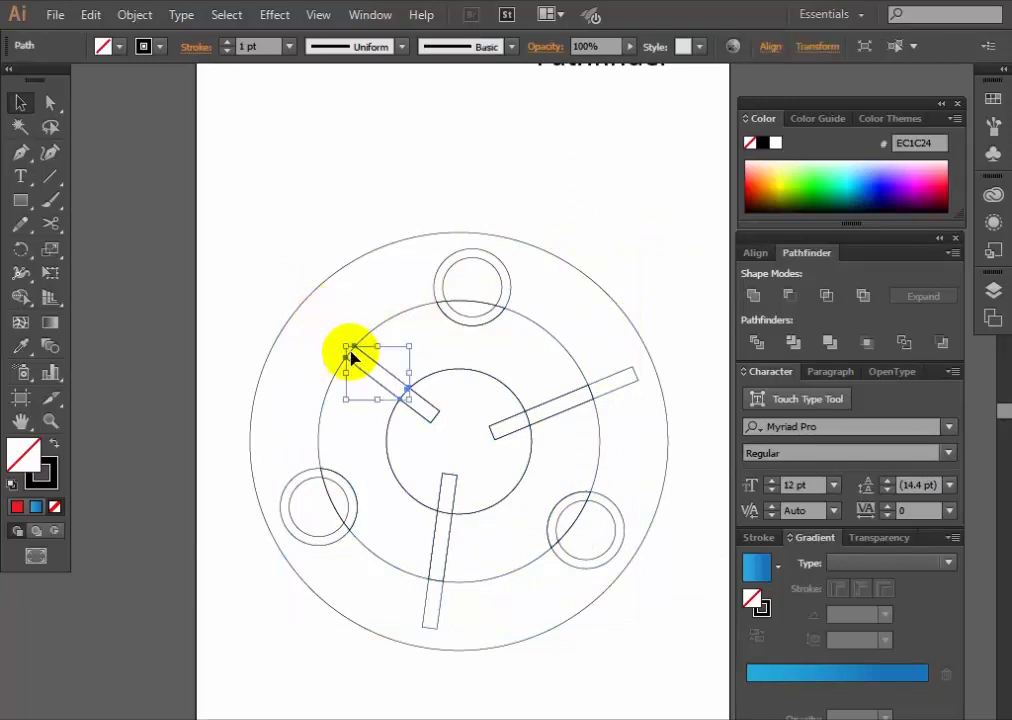
key("Delete")
left_click(430, 410)
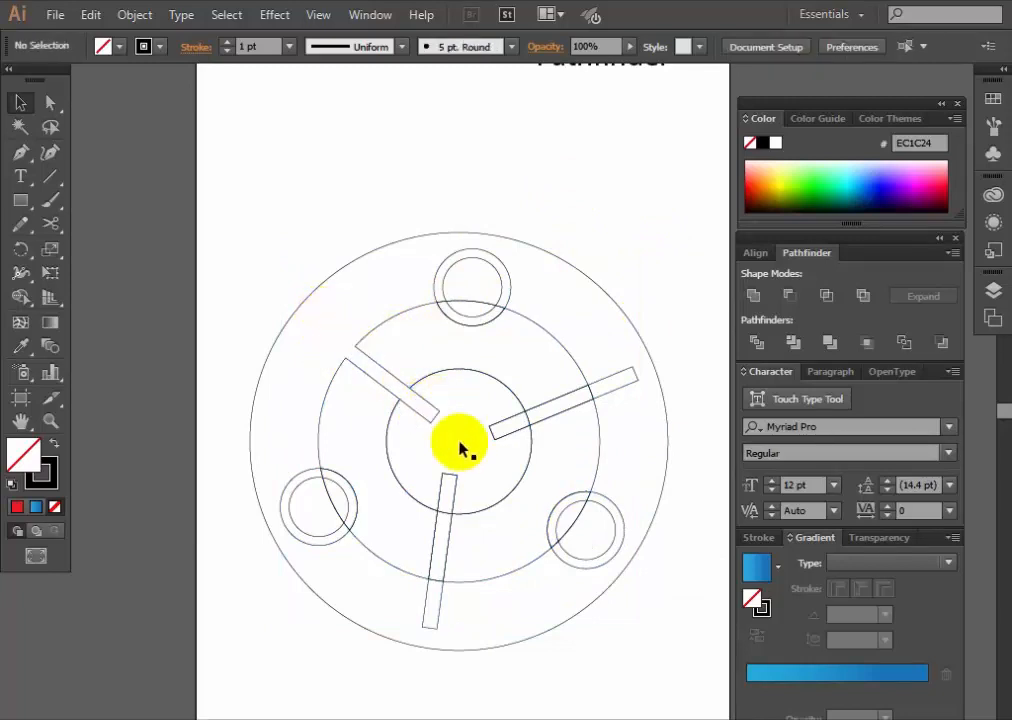
key("Delete")
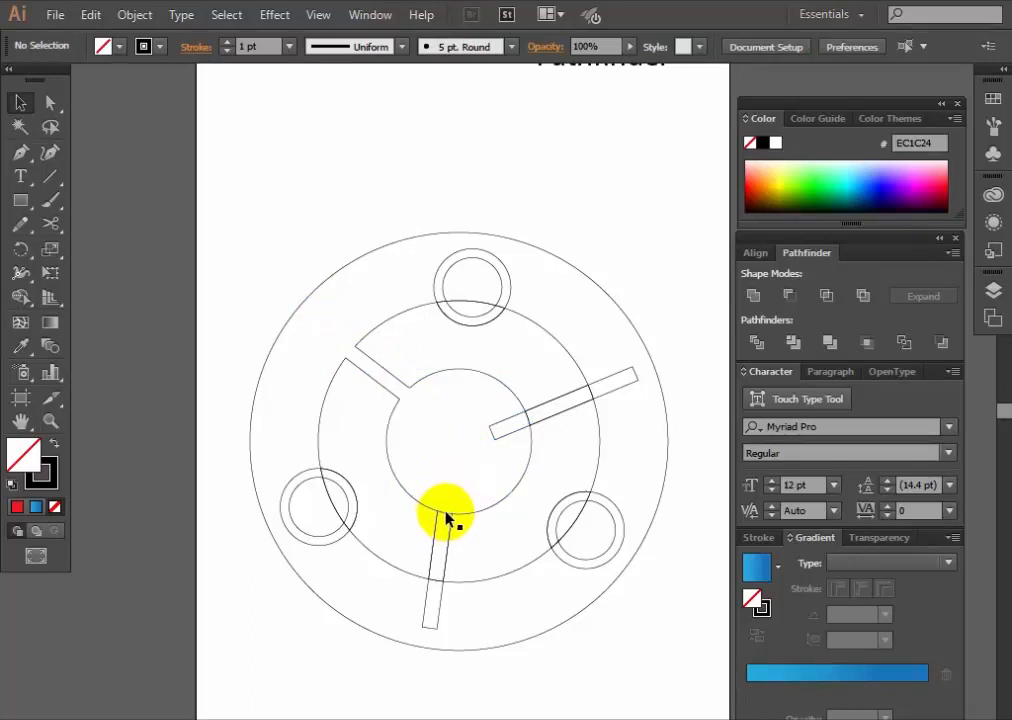
Delete the remaining pieces of the bottom rectangle to open the ring's lower gap.
left_click(447, 517)
key("Delete")
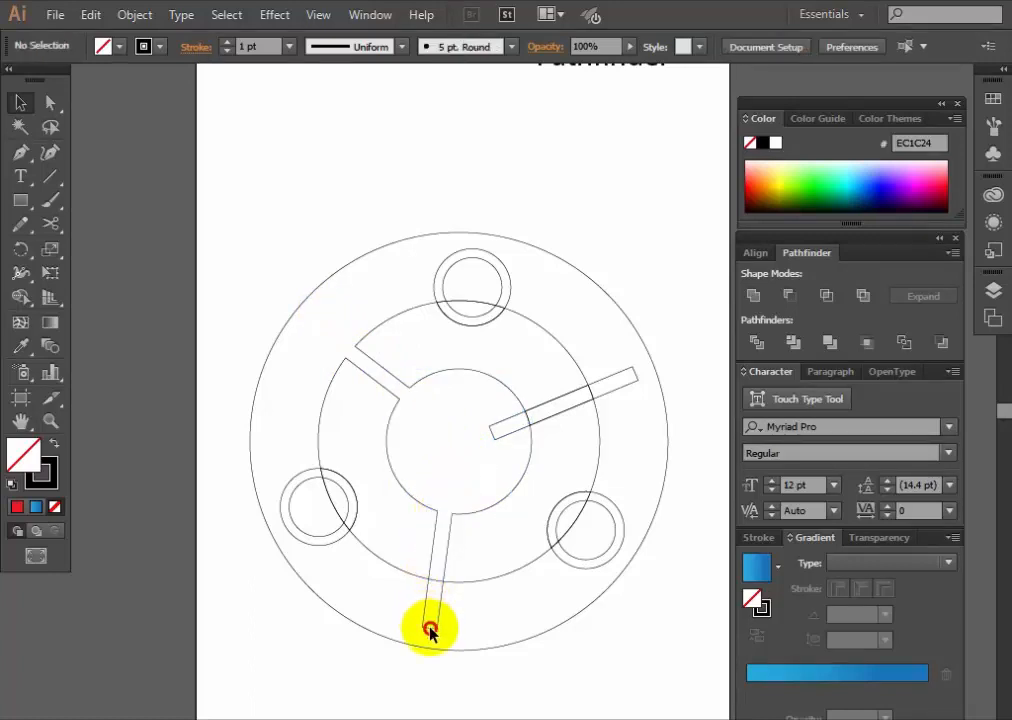
left_click(428, 624)
key("Delete")
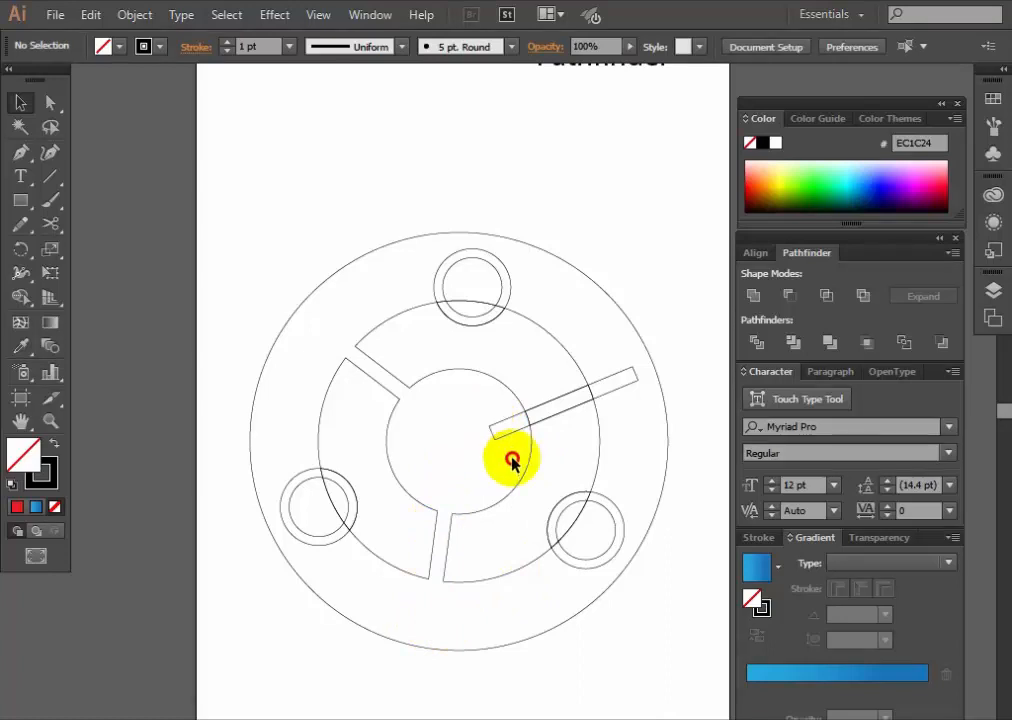
Delete the three pieces of the right-hand rectangle to open the ring's third gap.
left_click(506, 428)
key("Delete")
left_click(527, 418)
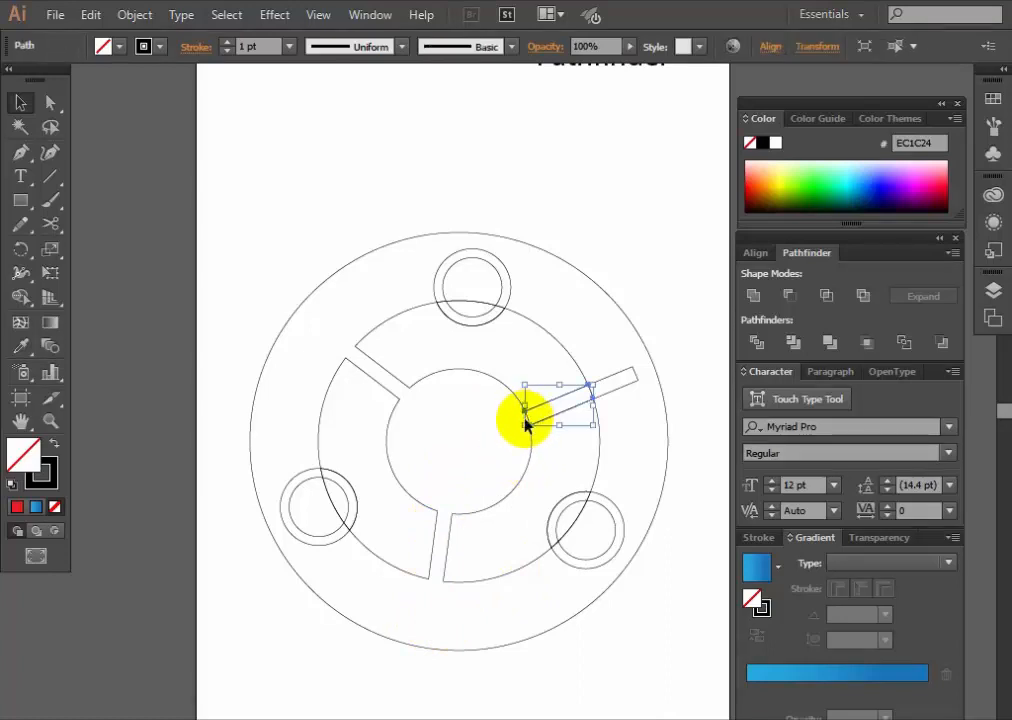
key("Delete")
left_click(632, 384)
key("Delete")
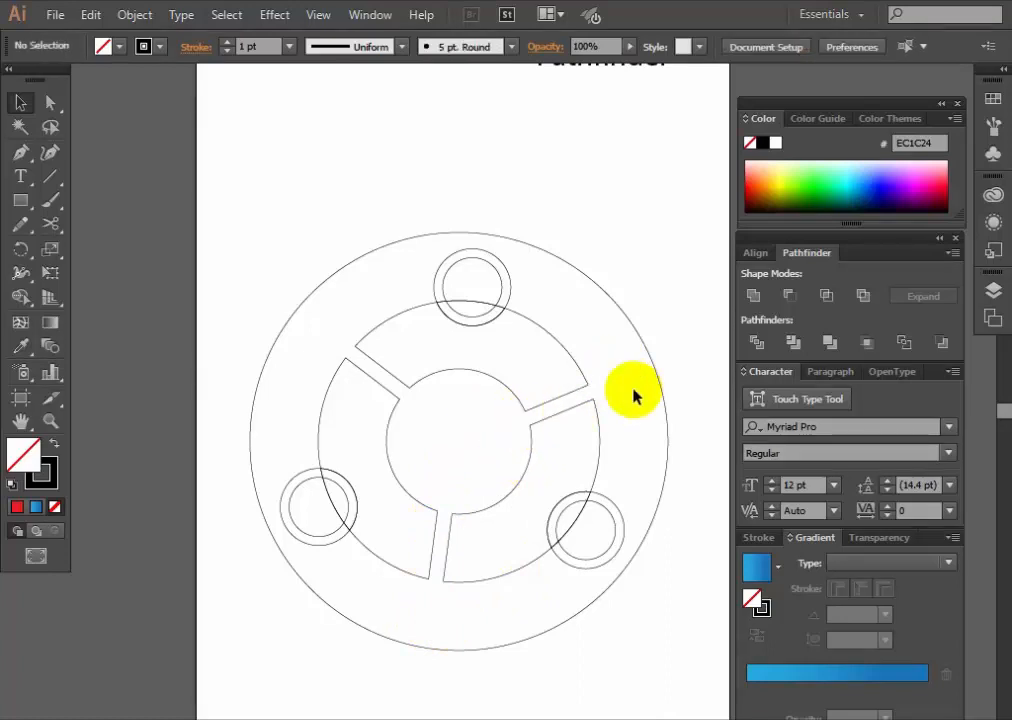
Delete the divided pieces of the larger circle around the top small circle, cutting a notch in the ring.
left_click(474, 254)
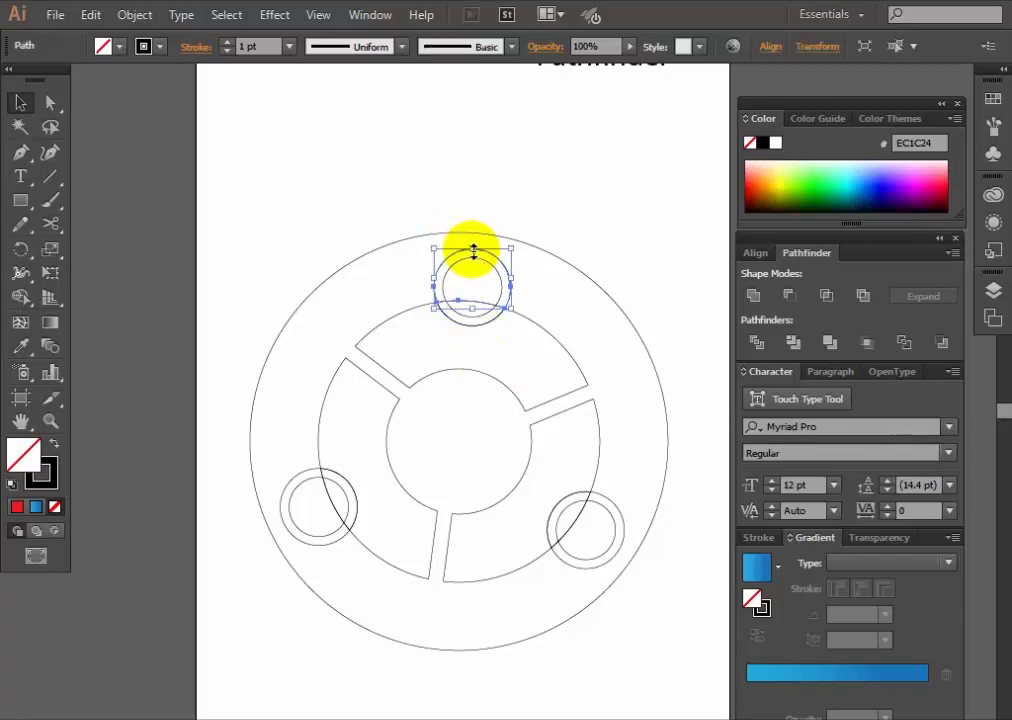
key("Delete")
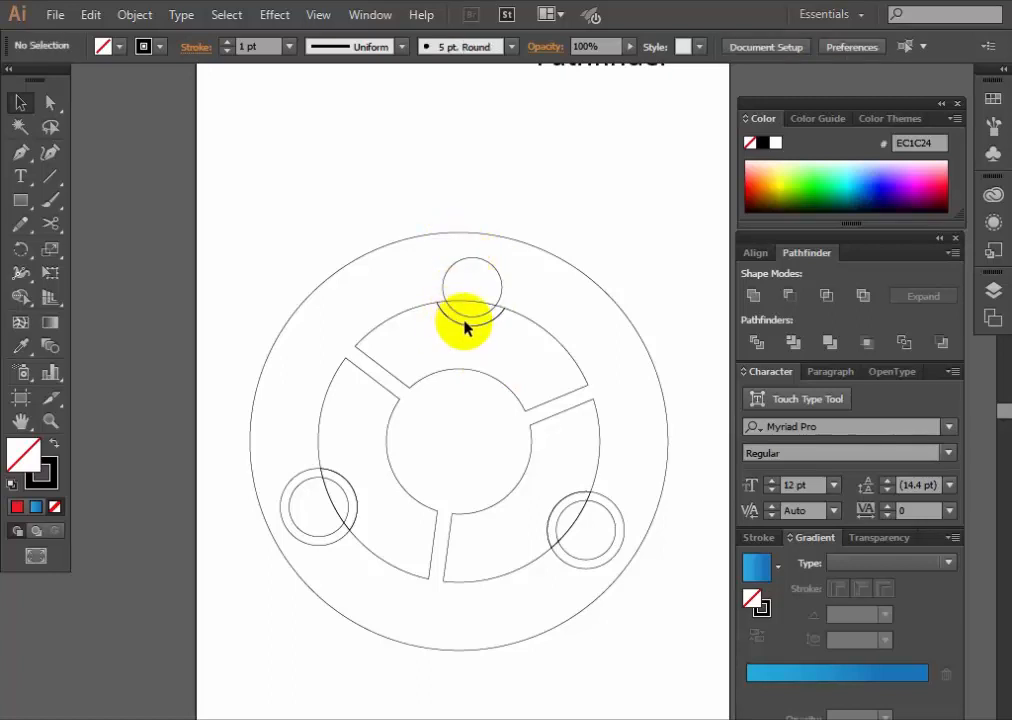
left_click(466, 332)
key("Delete")
Delete the divided pieces of the larger circles around the lower-right and lower-left small circles to notch the ring there.
left_click(562, 505)
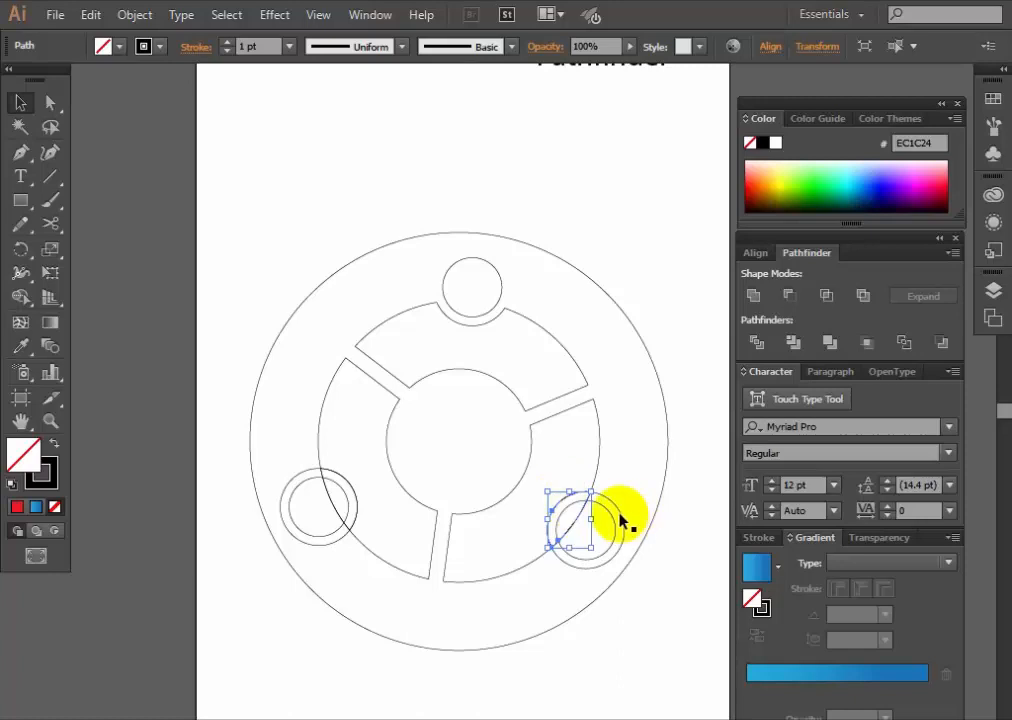
left_click(620, 520)
left_click(592, 506)
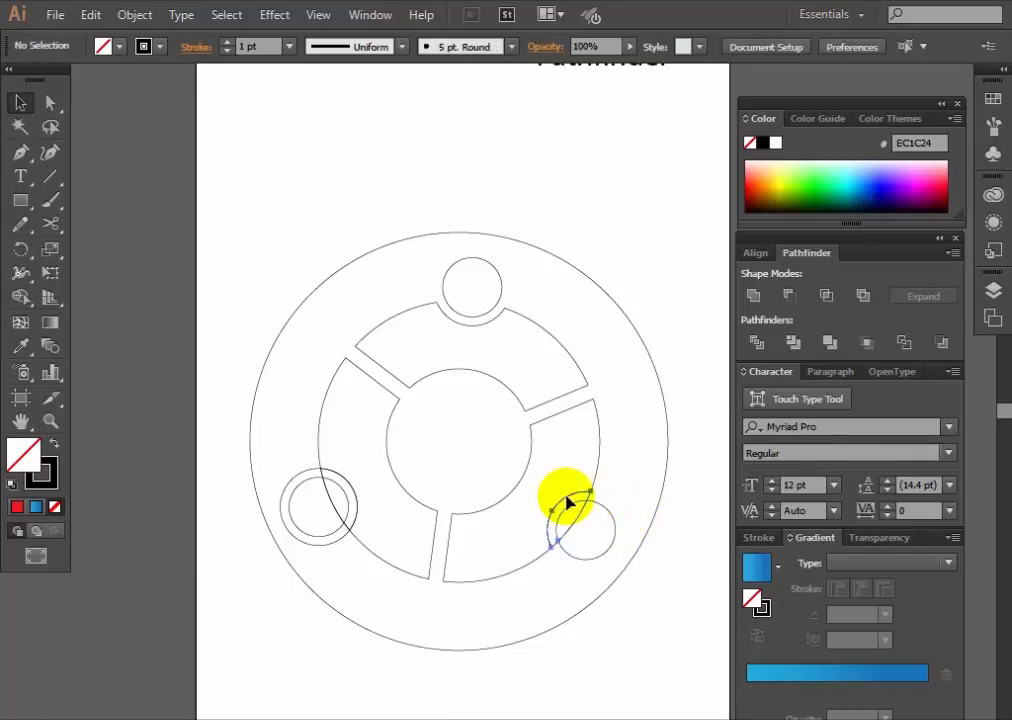
left_click(569, 501)
key("Delete")
left_click(358, 506)
key("Delete")
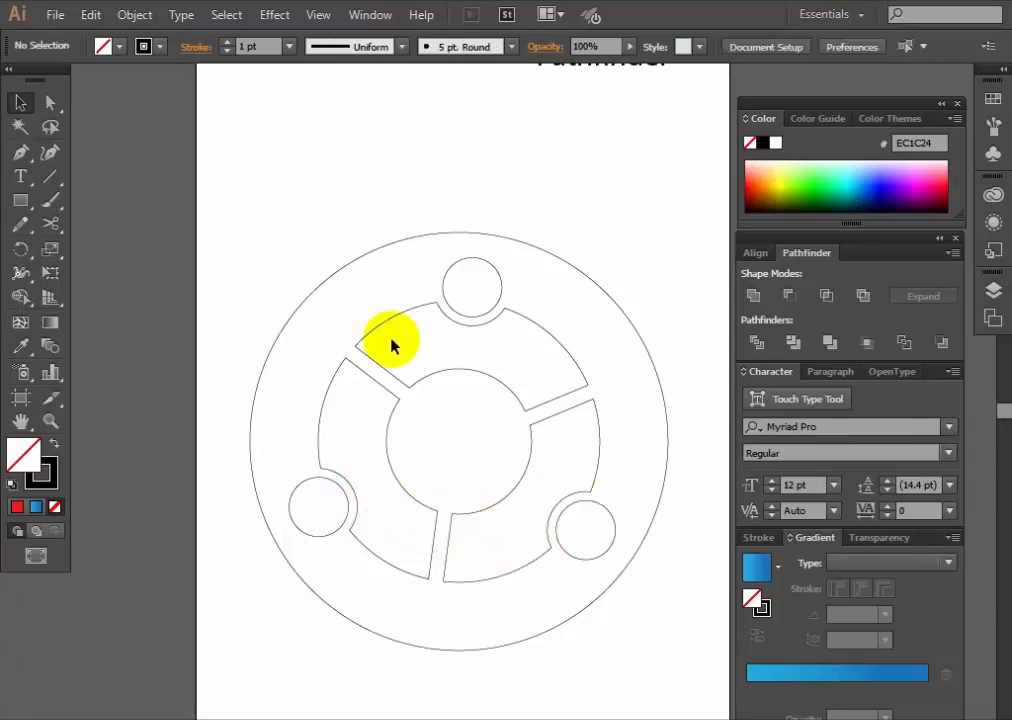
Add a slightly larger concentric copy of the big outer circle and deselect it.
left_click(351, 267)
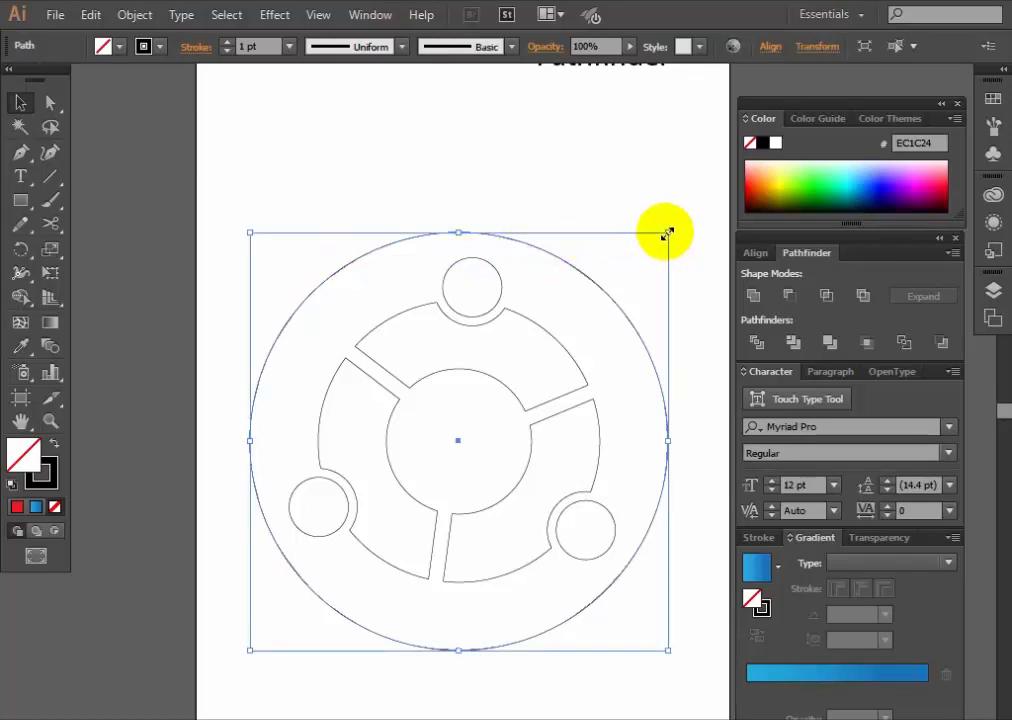
left_click_drag(666, 233, 681, 224)
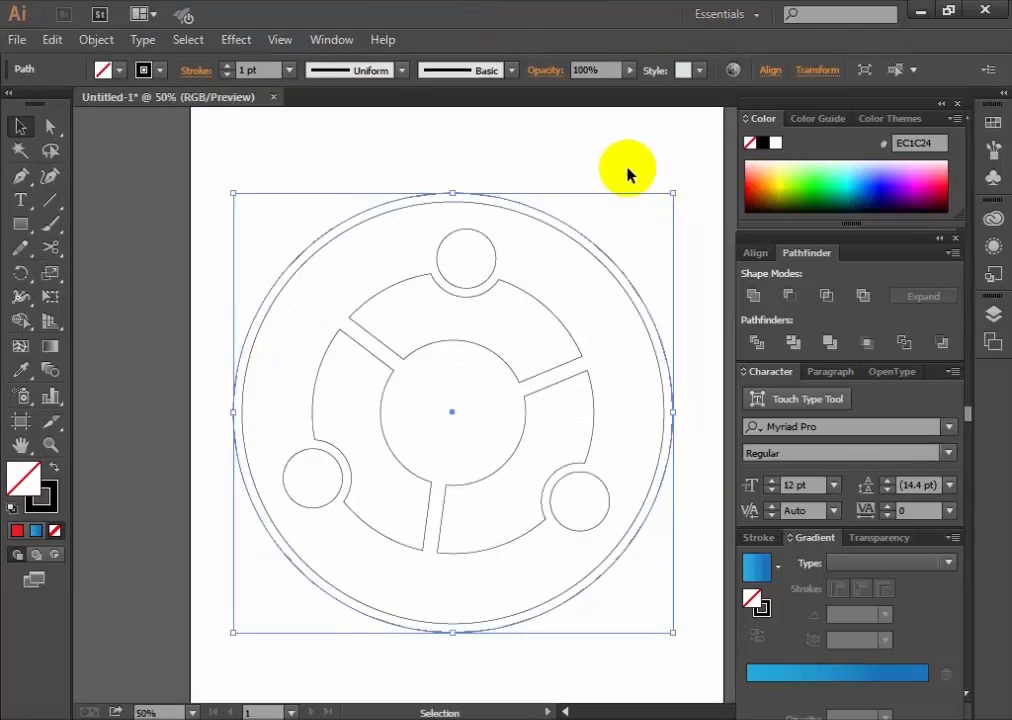
left_click(627, 173)
Select the lower-left small circle of the outlined logo with the reference logo in view.
key("space")
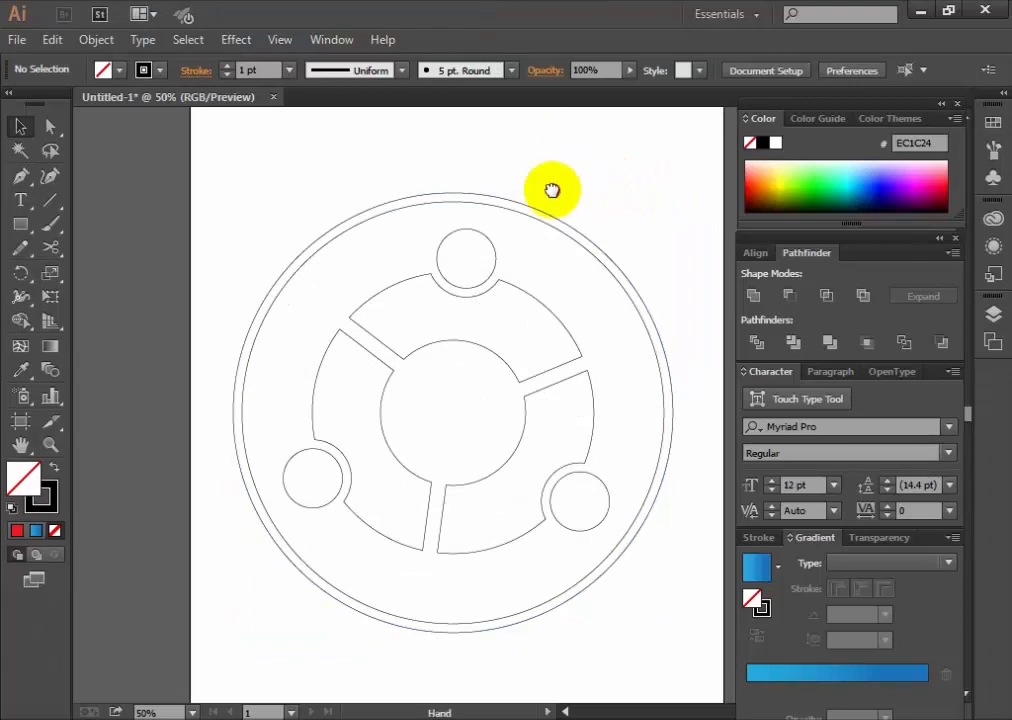
left_click_drag(553, 190, 552, 243)
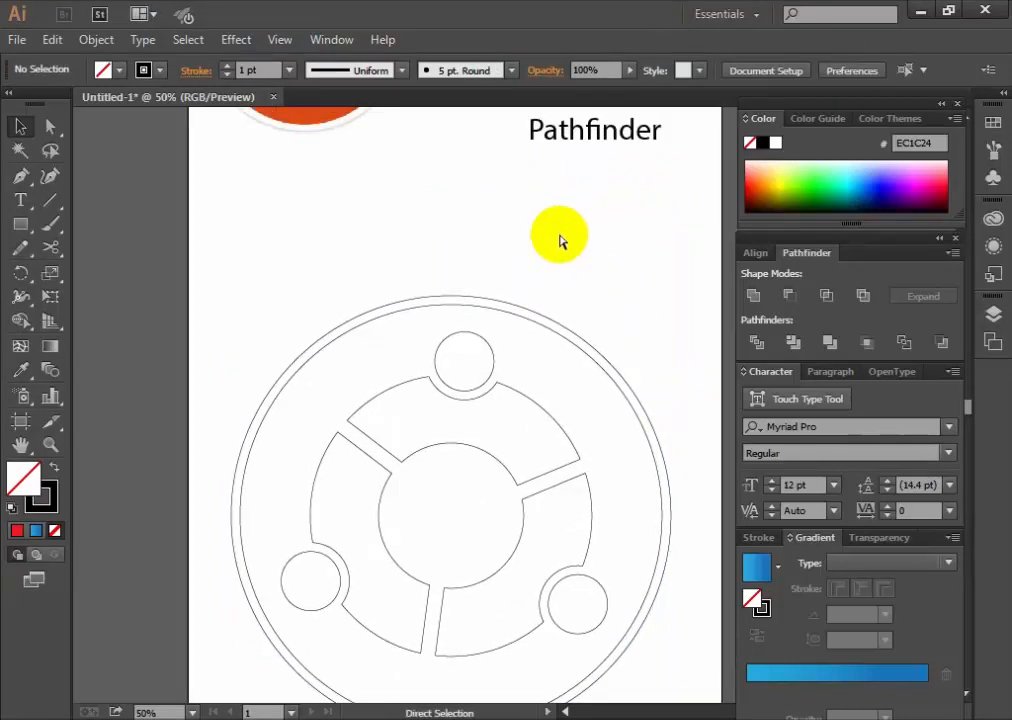
key("ctrl+alt+space")
left_click(560, 237, "ctrl+alt")
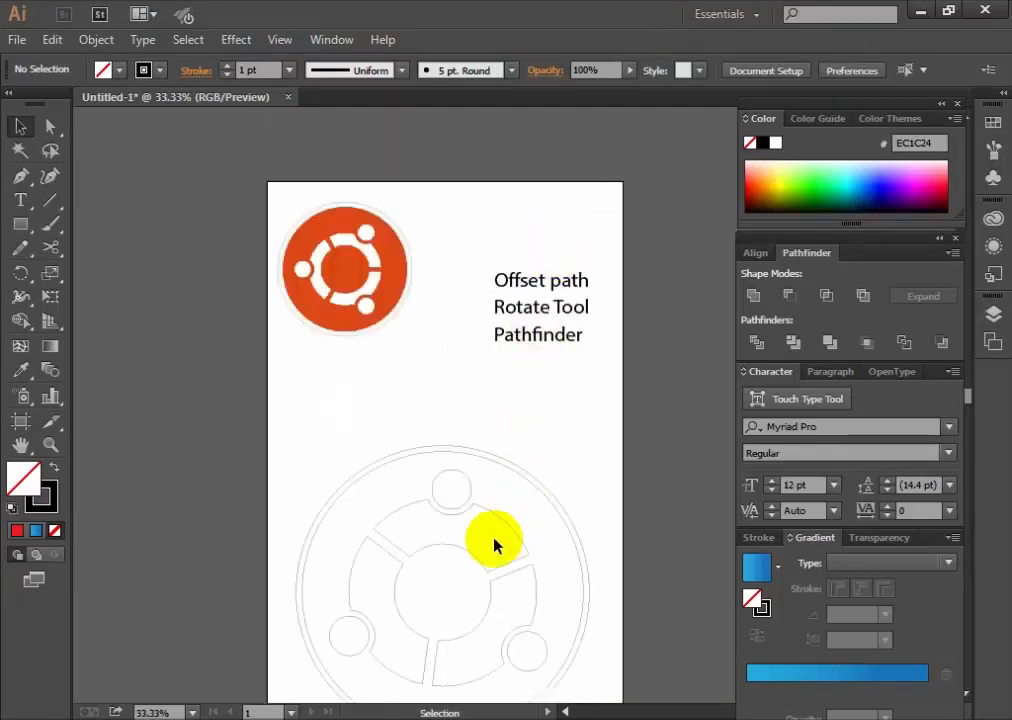
left_click_drag(481, 541, 481, 429)
left_click(358, 516)
left_click(357, 521)
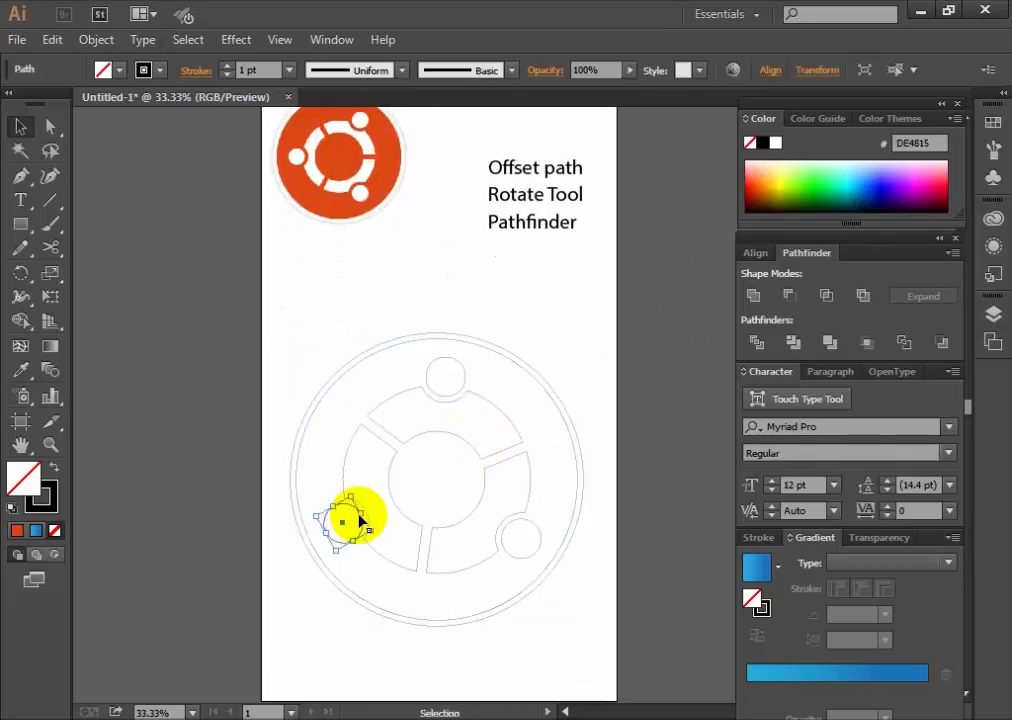